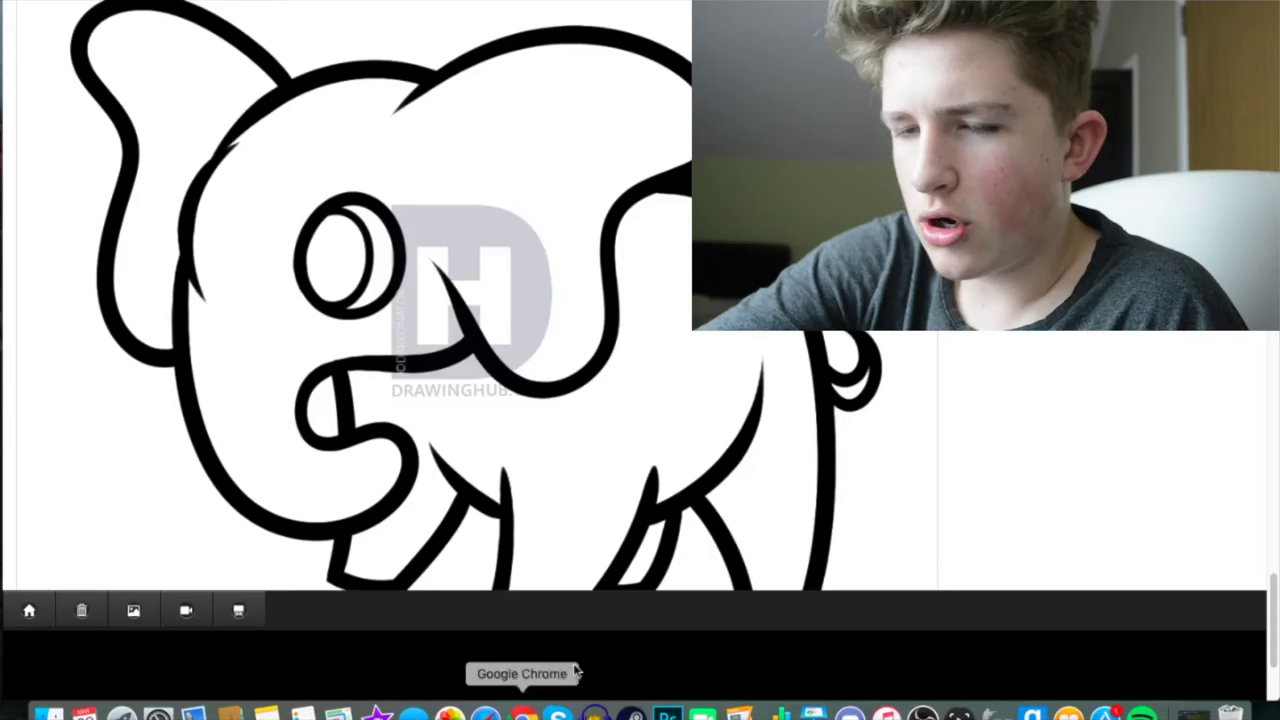
Check the finished elephant in the tutorial, then switch to Photoshop and brush strokes of the elephant drawing.
scroll(566, 446, "down", 4)
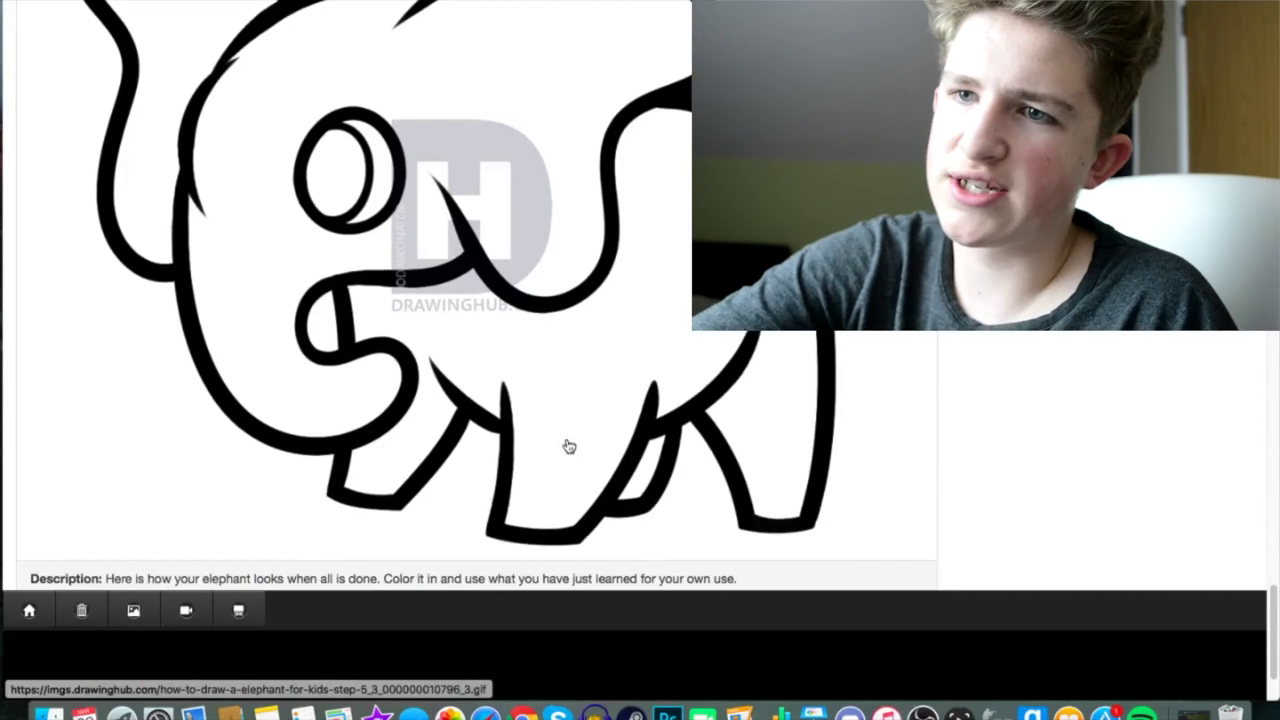
scroll(549, 420, "up", 2)
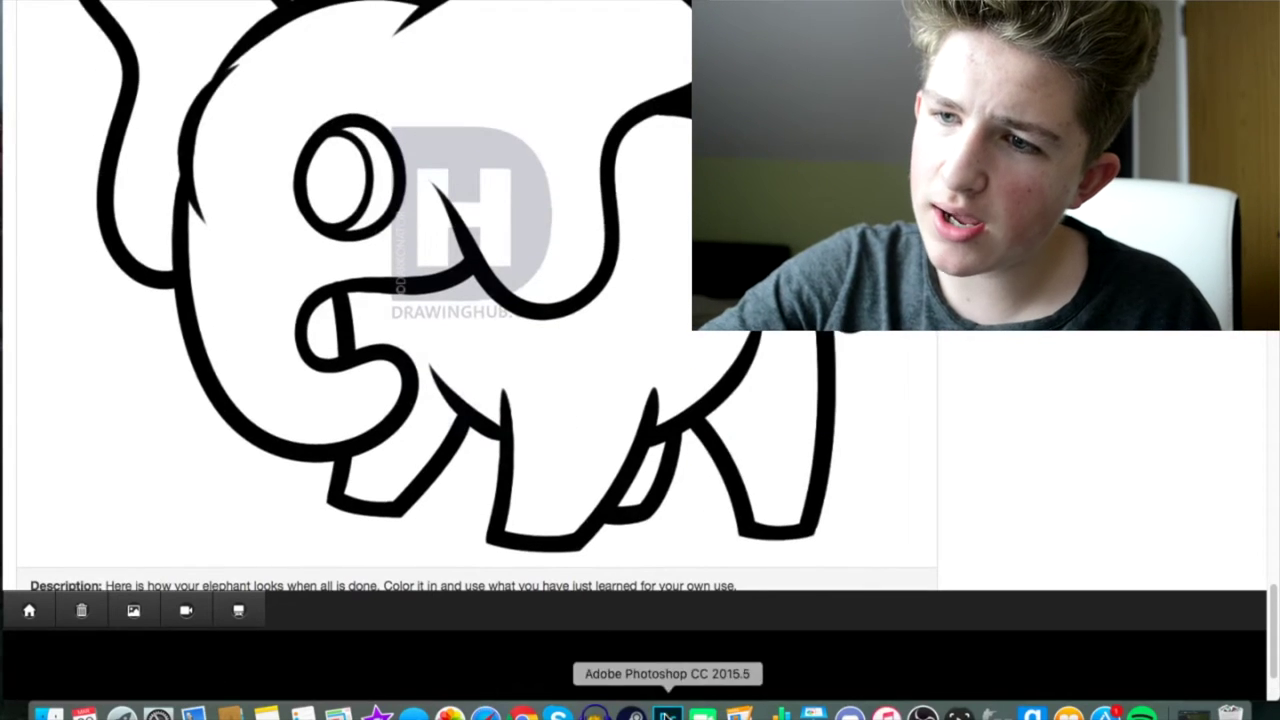
left_click(668, 714)
left_click_drag(668, 200, 688, 252)
left_click_drag(779, 336, 756, 414)
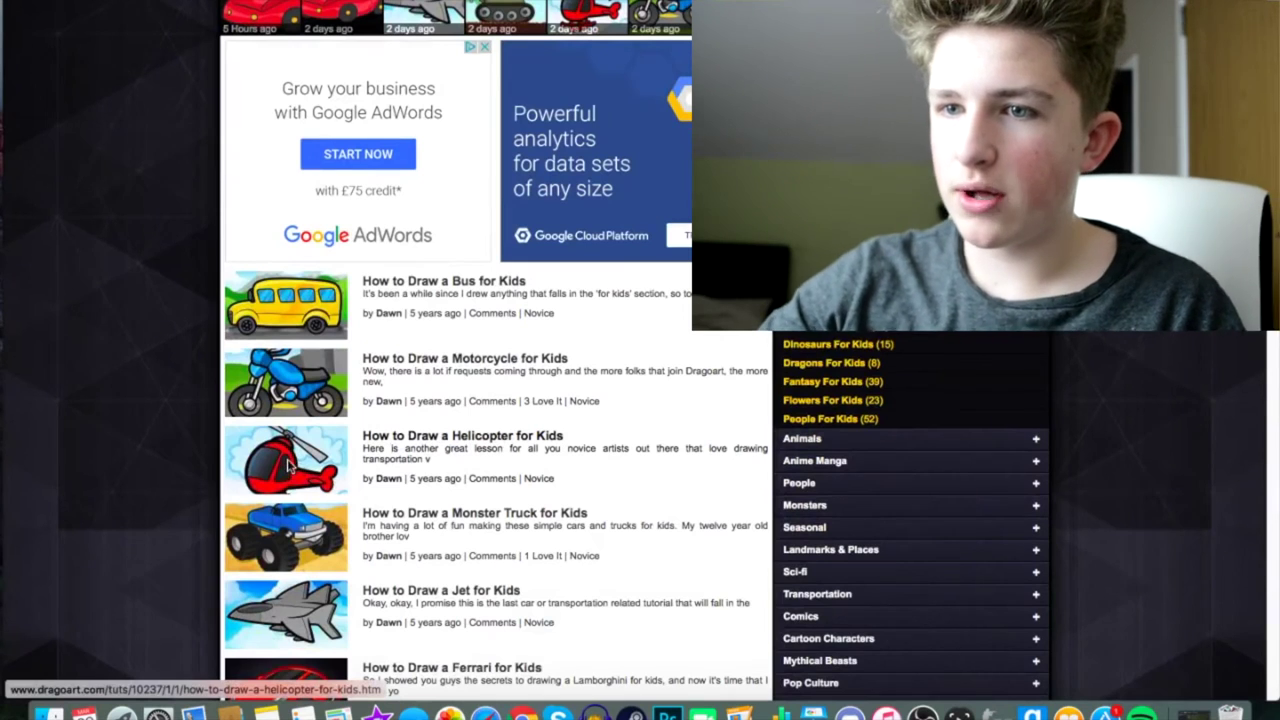
Open the How to Draw a Helicopter for Kids tutorial and go to its step for the base circle.
left_click(288, 463)
scroll(382, 546, "down", 5)
scroll(420, 462, "up", 8)
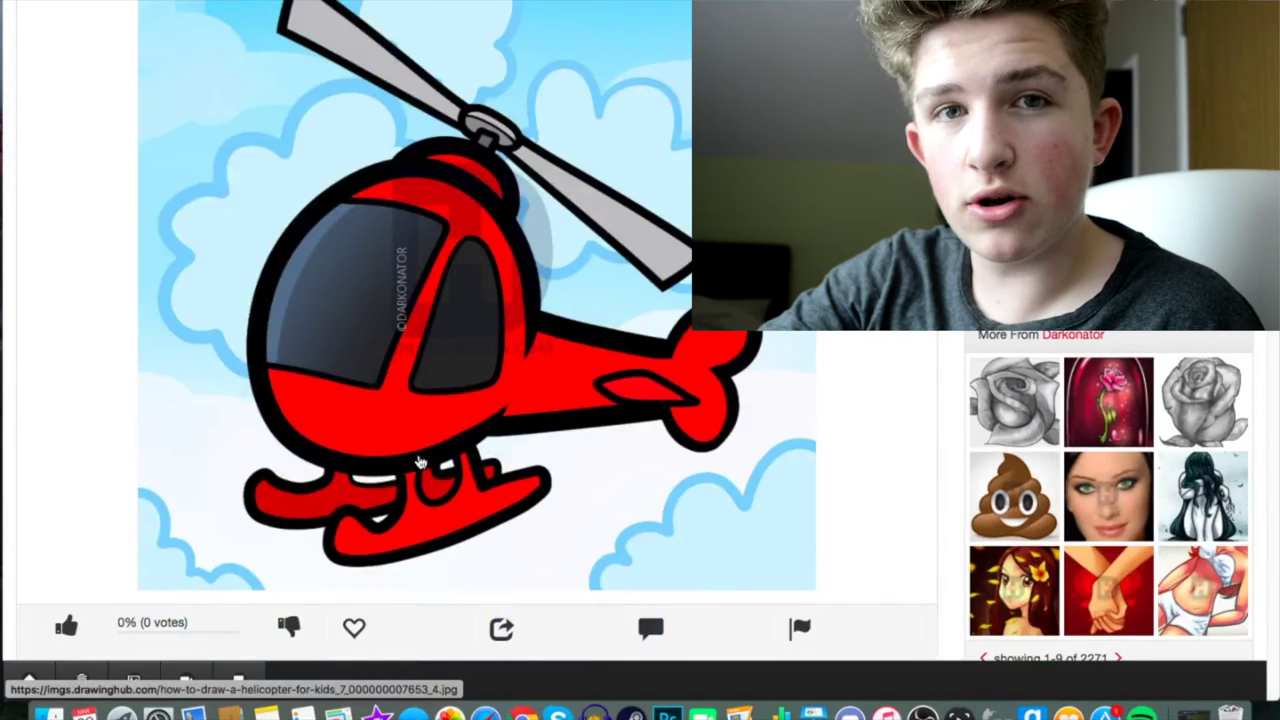
scroll(420, 462, "down", 8)
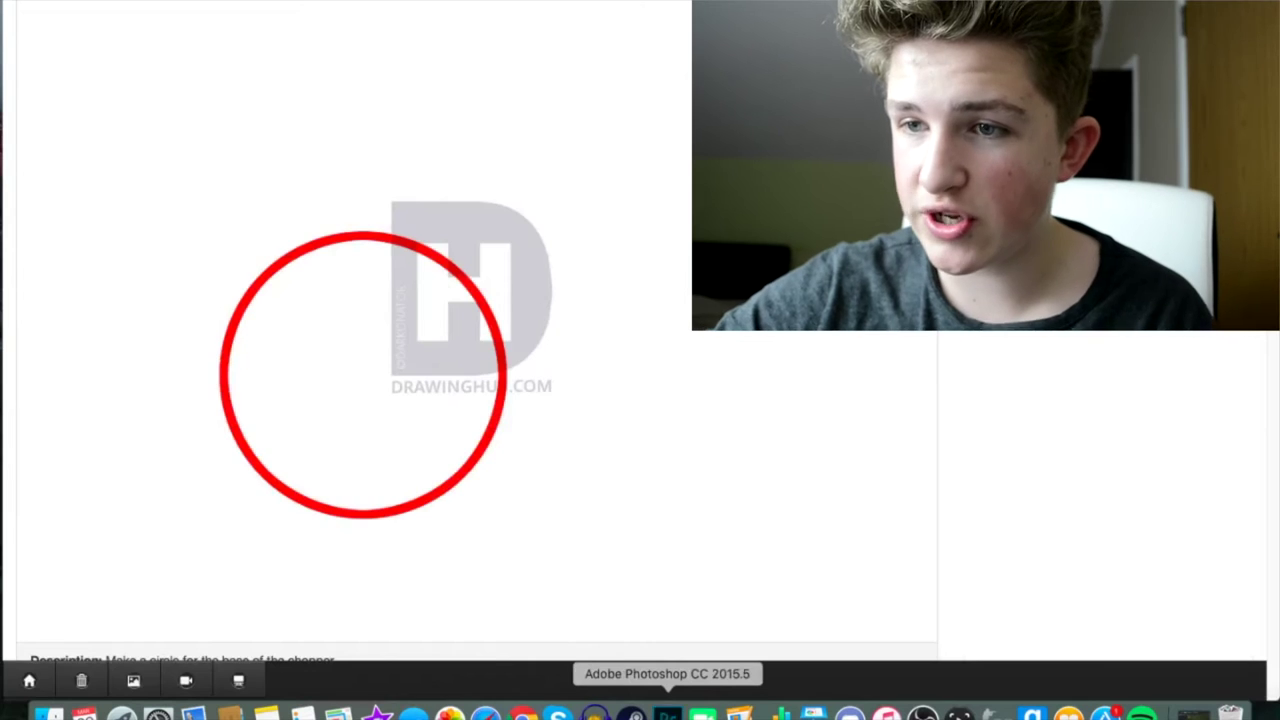
Switch to Photoshop and brush a black base circle with a larger rounded hull around it on Layer 1.
left_click(668, 714)
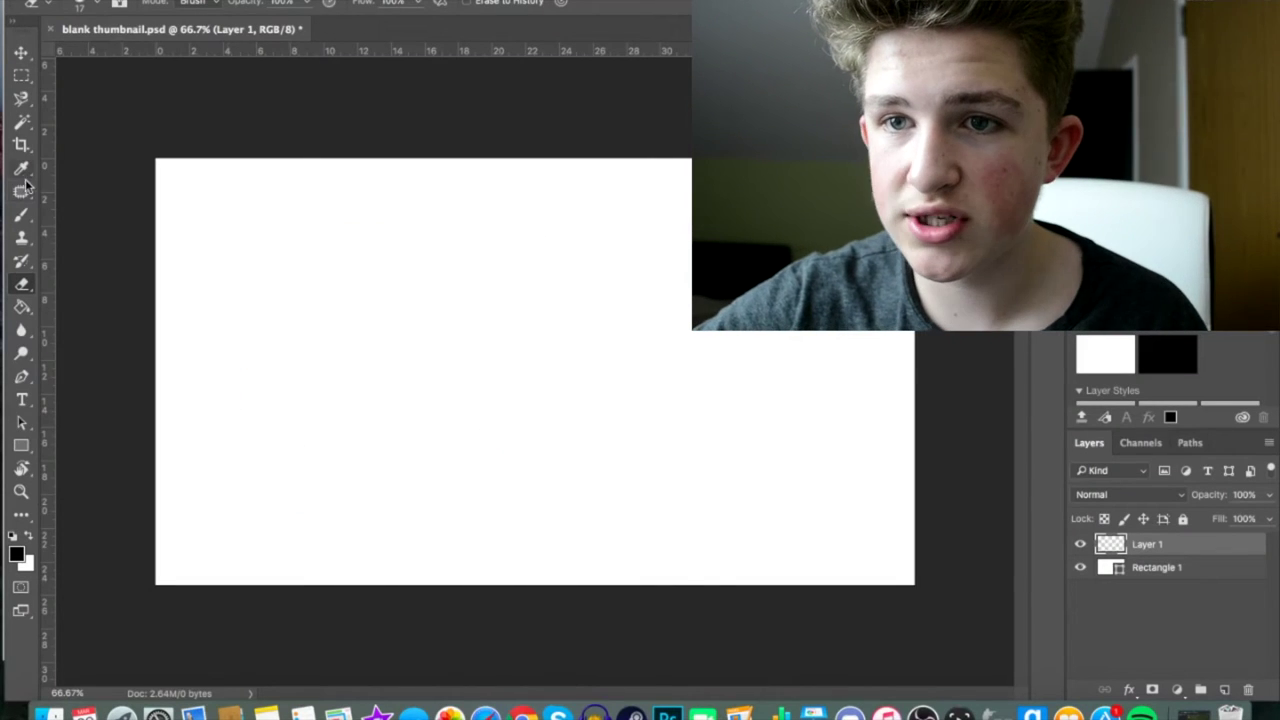
left_click(21, 215)
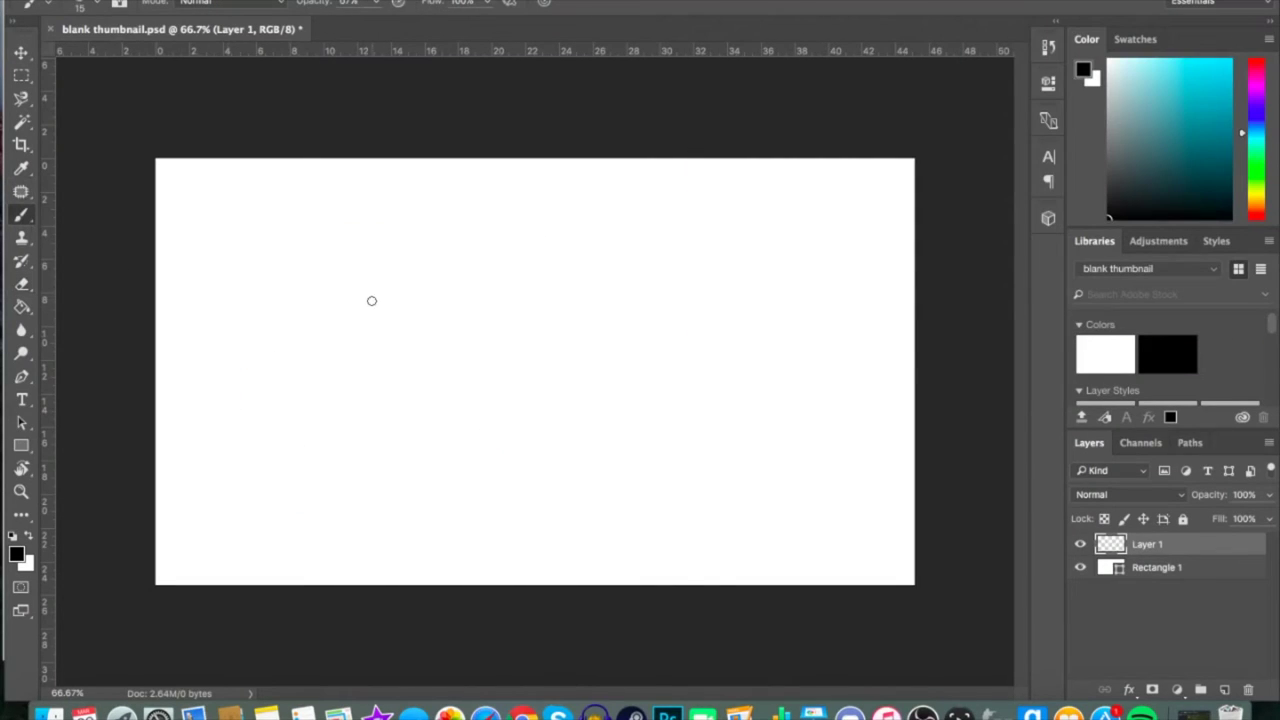
mouse_move(329, 309)
left_mouse_down()
mouse_move(375, 438)
mouse_move(448, 426)
mouse_move(442, 344)
mouse_move(352, 300)
left_mouse_up()
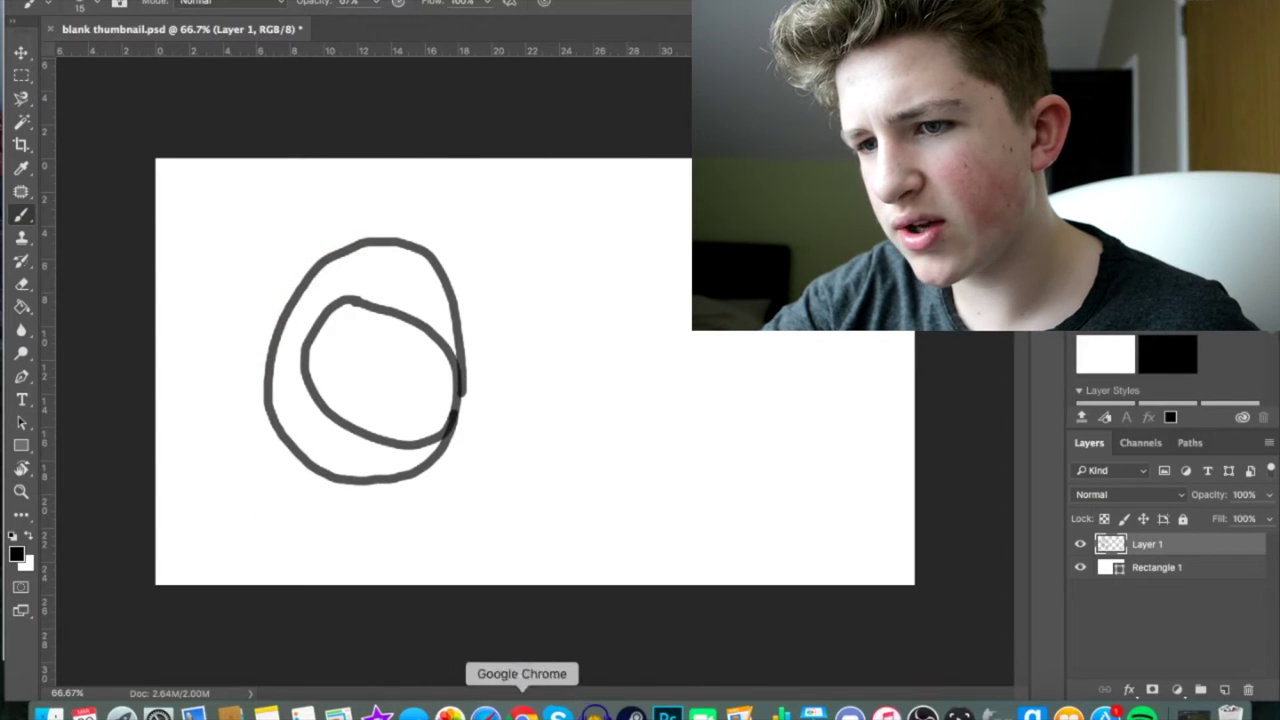
Following the tutorial's tail step, brush two boom lines extending from the hull in Photoshop and close them with a two-lobed tail fin.
left_click(522, 712)
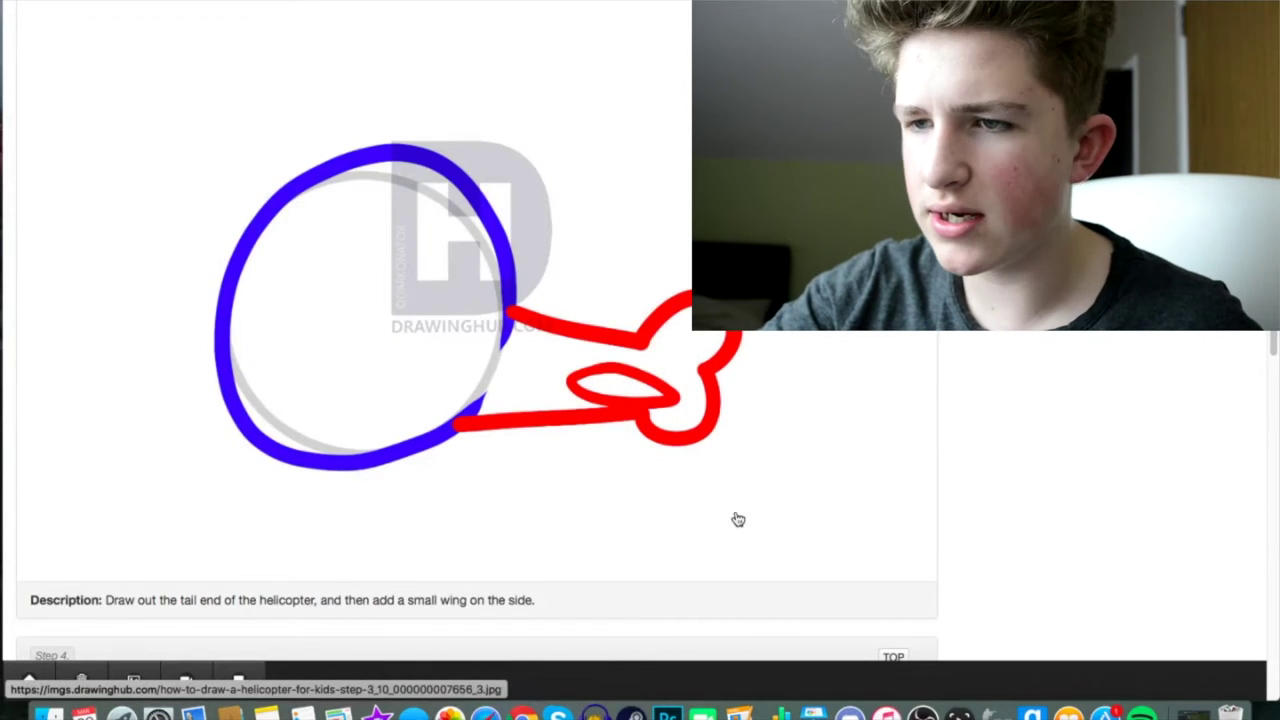
left_click(668, 713)
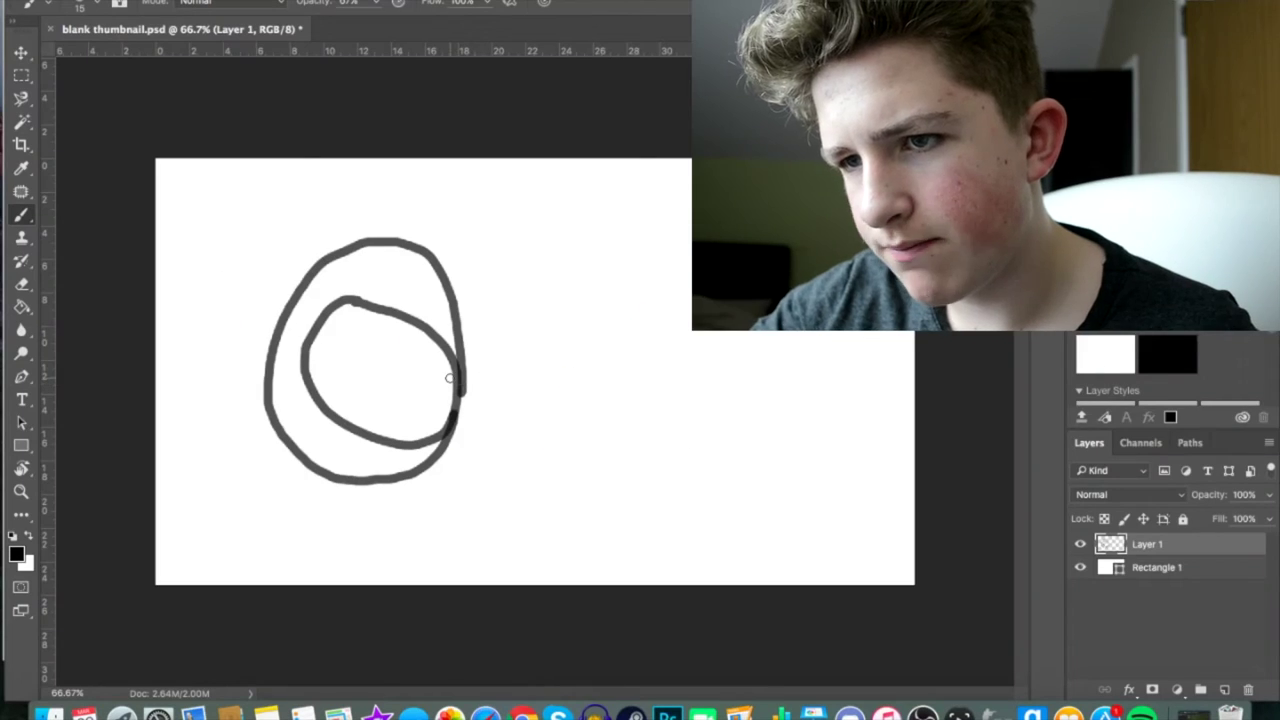
left_click_drag(449, 380, 587, 393)
mouse_move(445, 421)
left_mouse_down()
mouse_move(493, 441)
mouse_move(604, 451)
left_mouse_up()
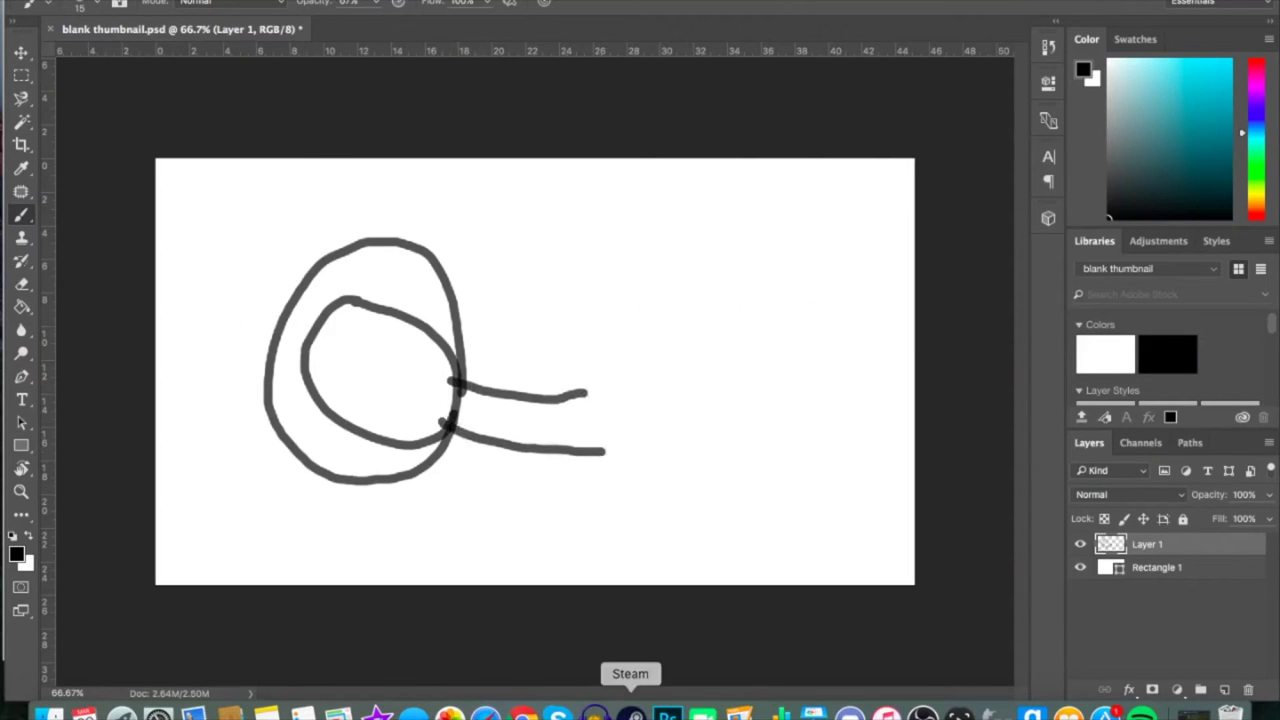
left_click(485, 713)
left_click(668, 713)
mouse_move(587, 393)
left_mouse_down()
mouse_move(634, 387)
mouse_move(611, 420)
mouse_move(644, 458)
left_mouse_up()
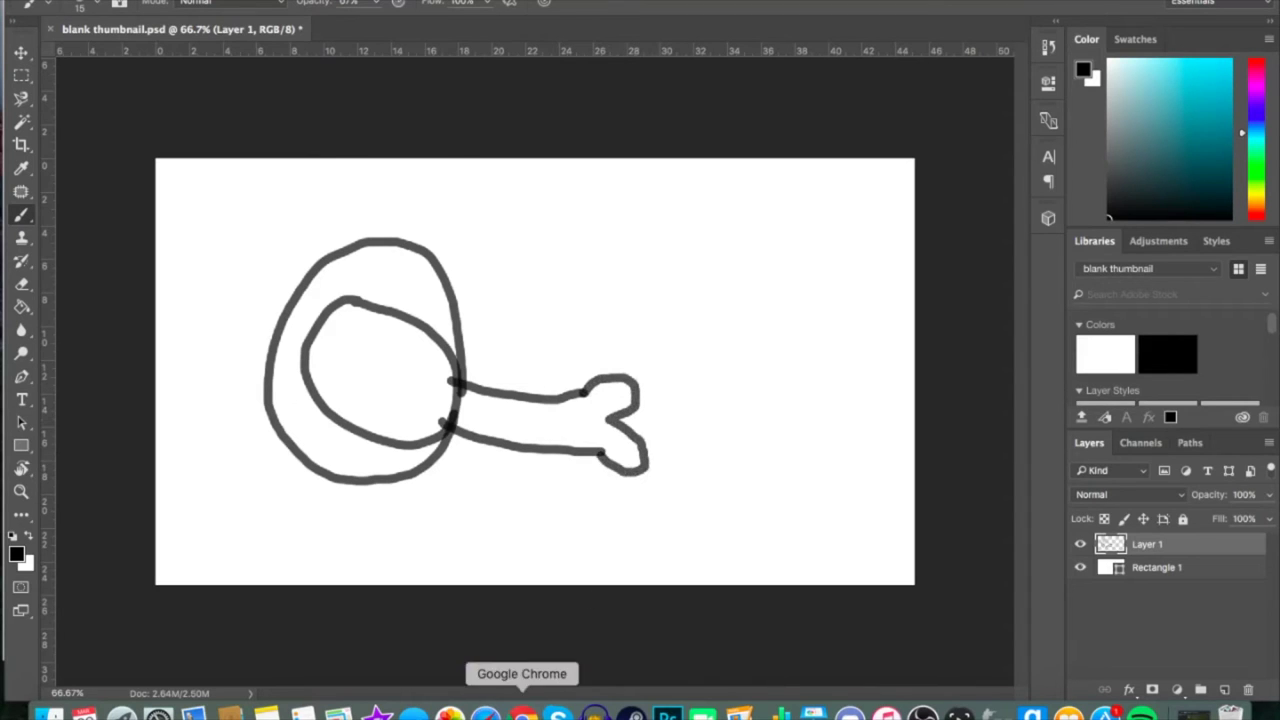
Following the tutorial, clear the inner guide circle and draw the small tail wing, windshield and triangular passenger window in Photoshop.
left_click(485, 713)
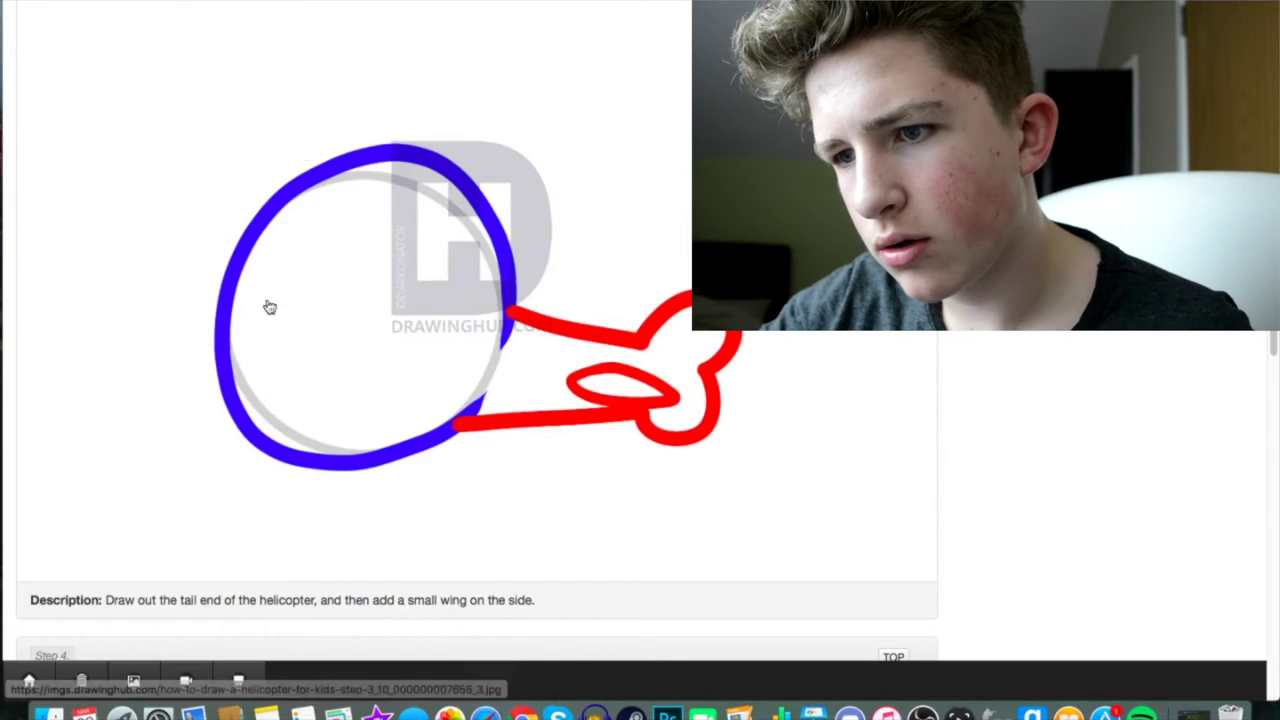
left_click(668, 713)
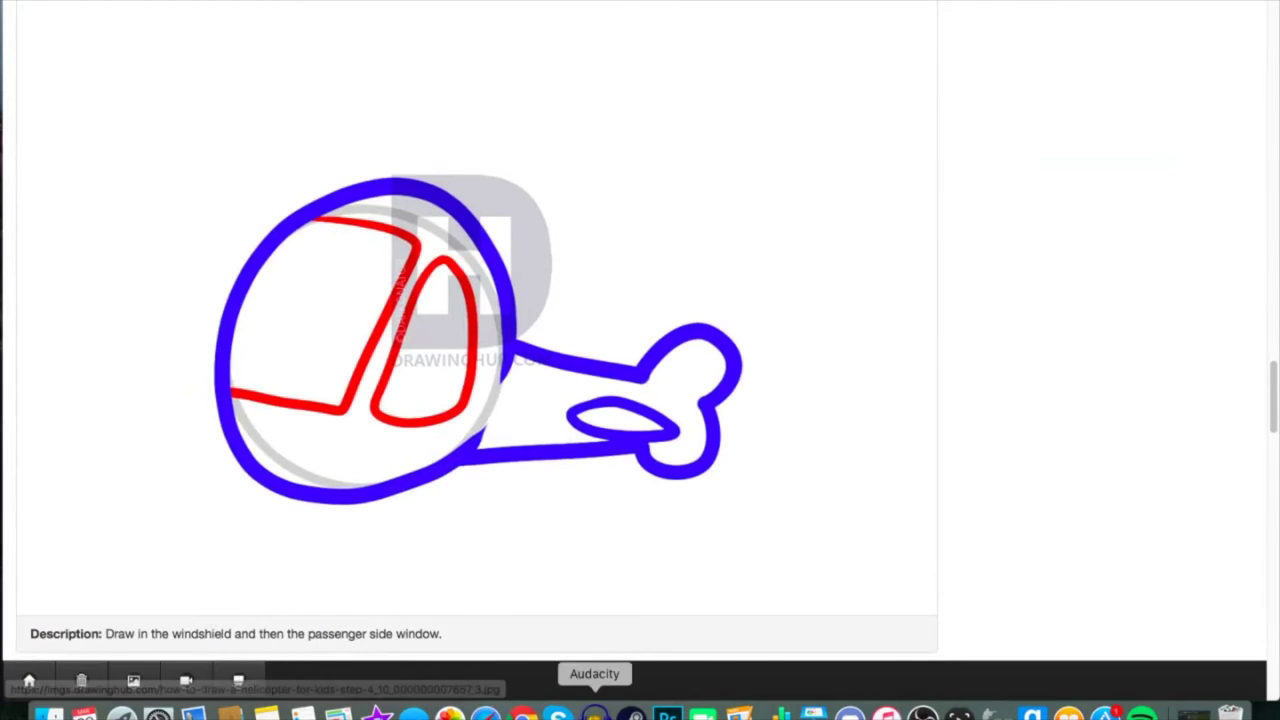
left_click(667, 713)
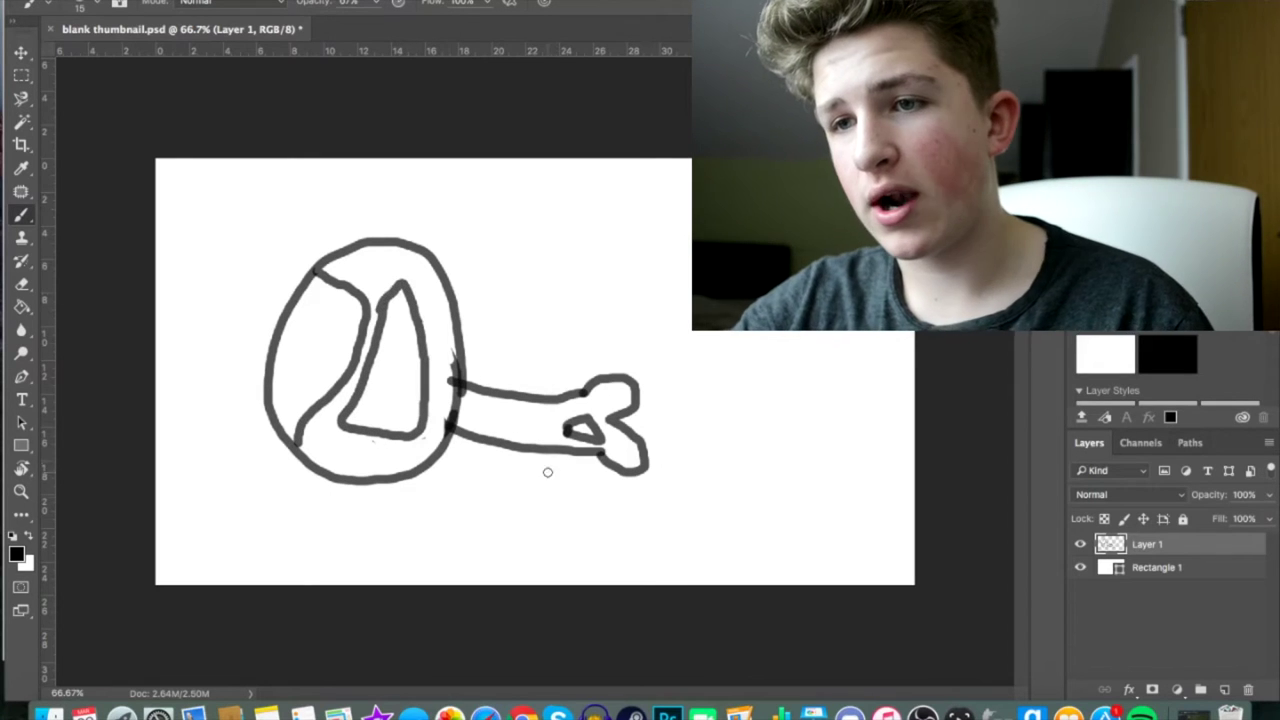
Compare the windshield with the tutorial and redraw its lower edge so it meets the hull's front higher up.
left_click(449, 712)
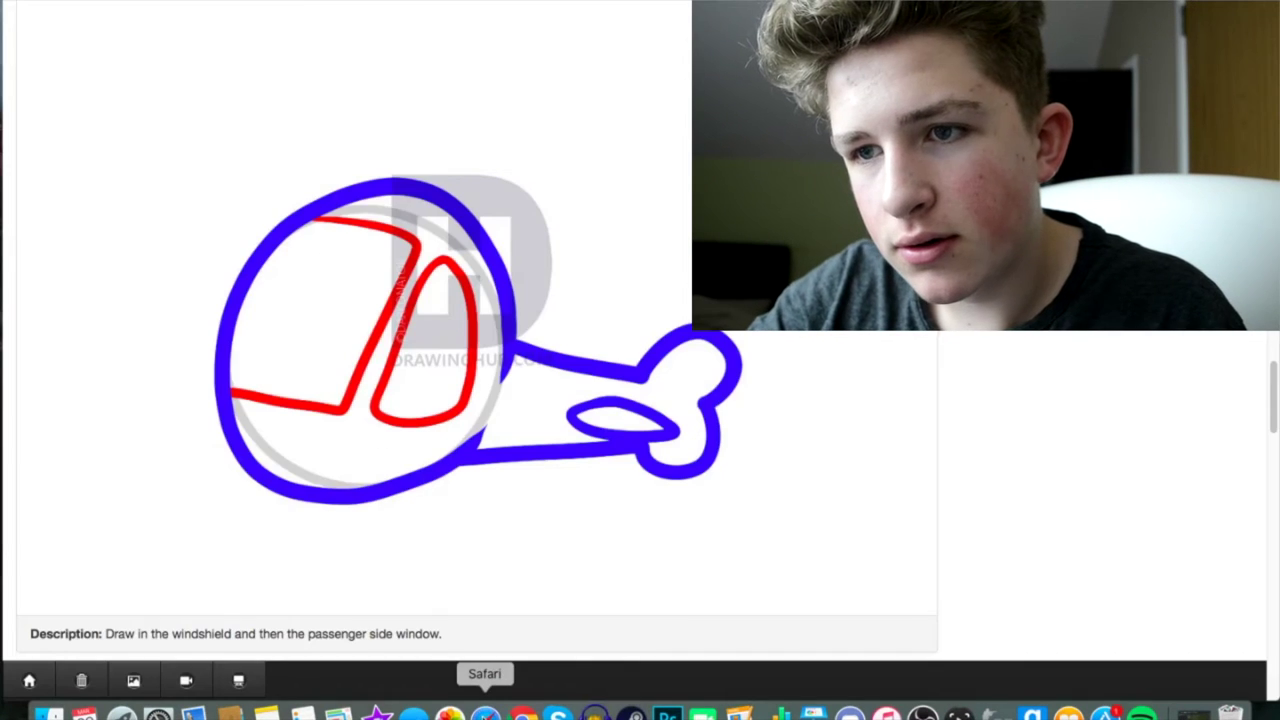
left_click(668, 712)
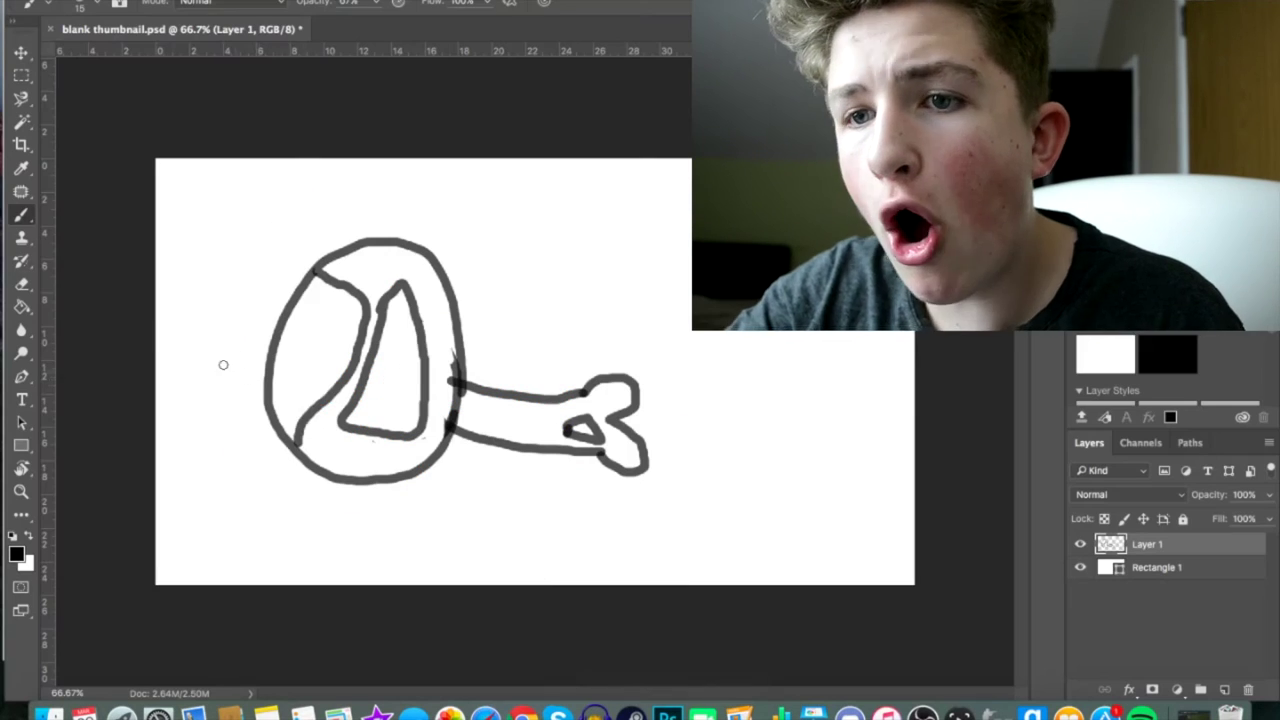
left_click(22, 216)
mouse_move(296, 456)
left_mouse_down()
mouse_move(280, 432)
mouse_move(292, 445)
left_mouse_up()
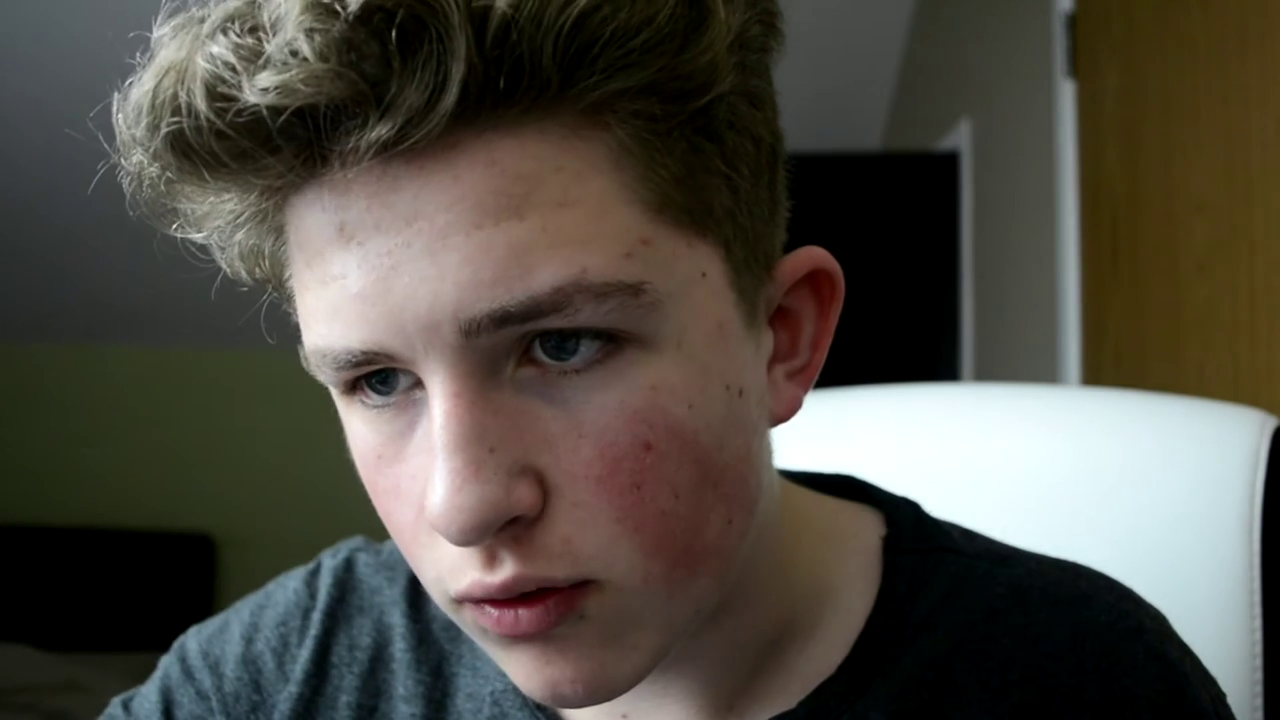
left_click_drag(322, 402, 288, 390)
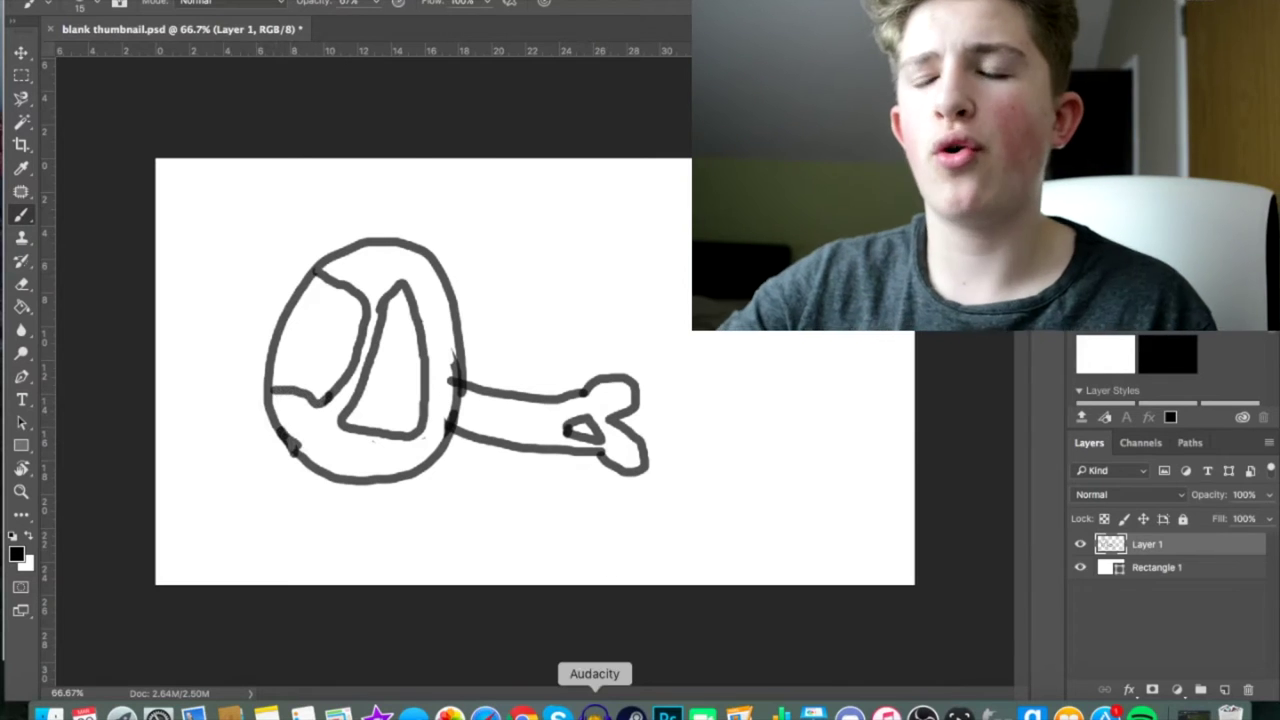
Following the tutorial, draw the cap, rotor hub and propellers above the hull, with thin size 7 brush lines inside the blades.
left_click(594, 712)
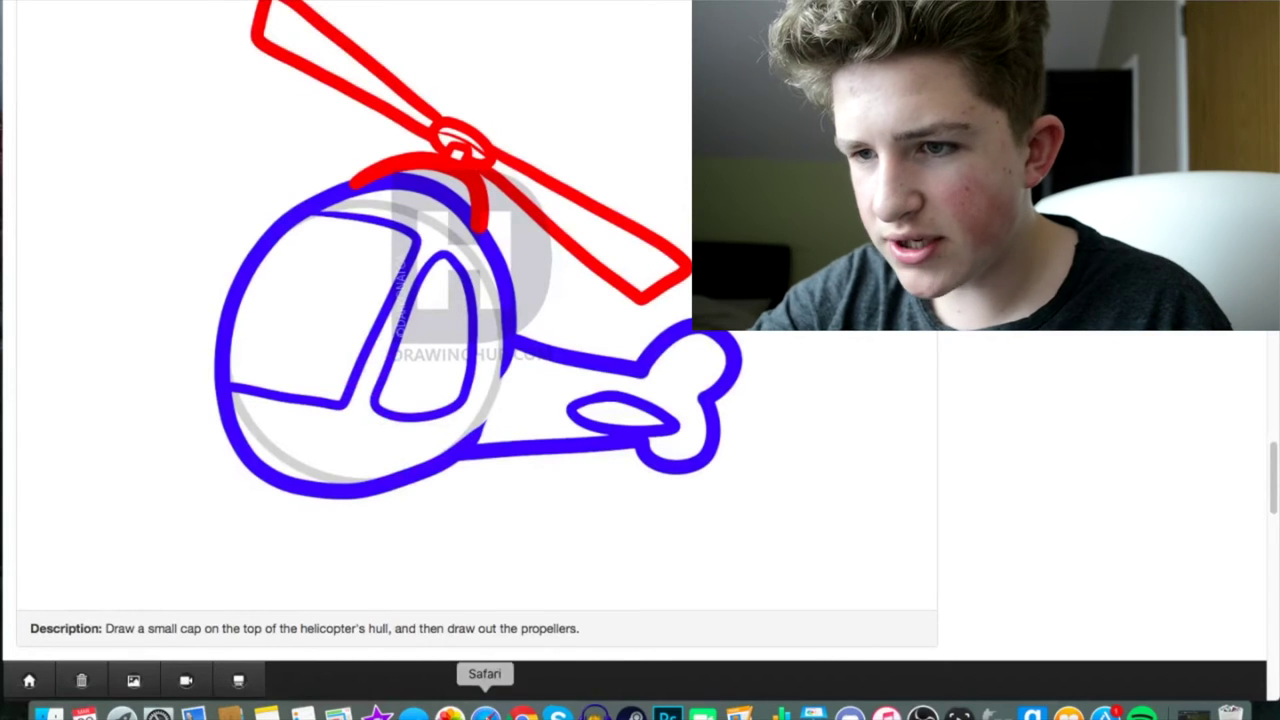
left_click(668, 712)
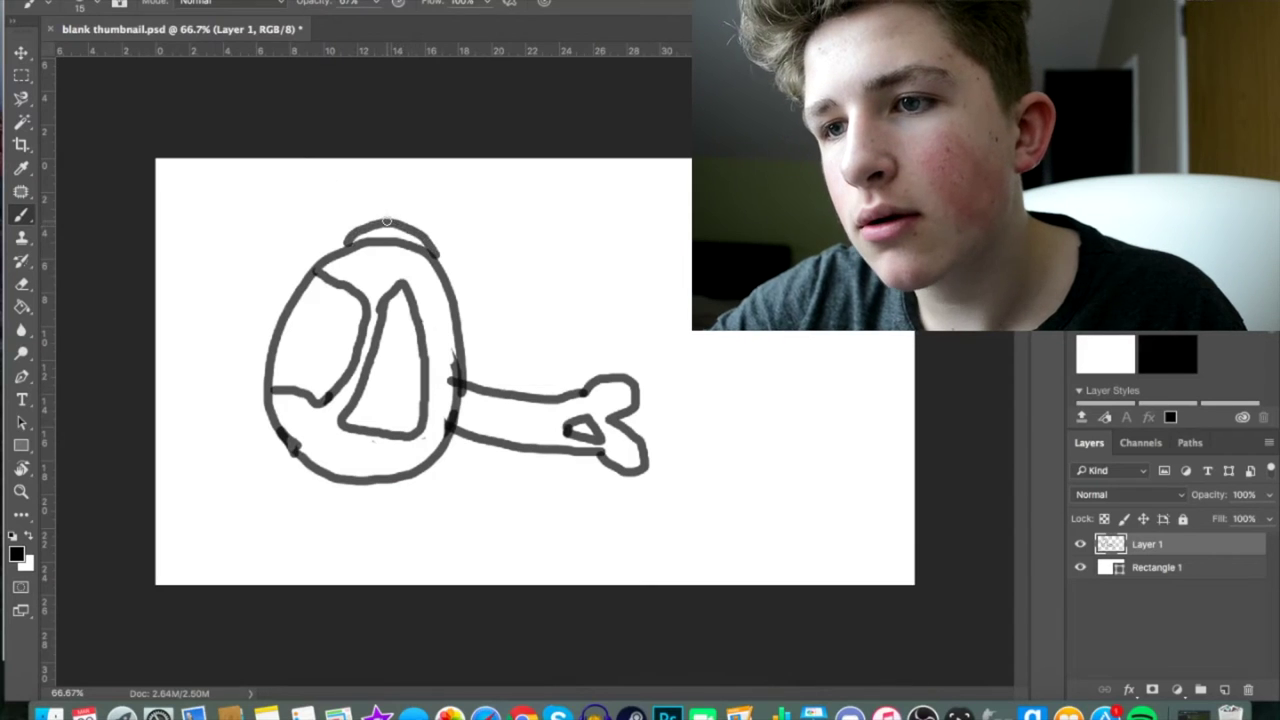
mouse_move(392, 206)
left_mouse_down()
mouse_move(425, 206)
mouse_move(416, 213)
mouse_move(545, 268)
left_mouse_up()
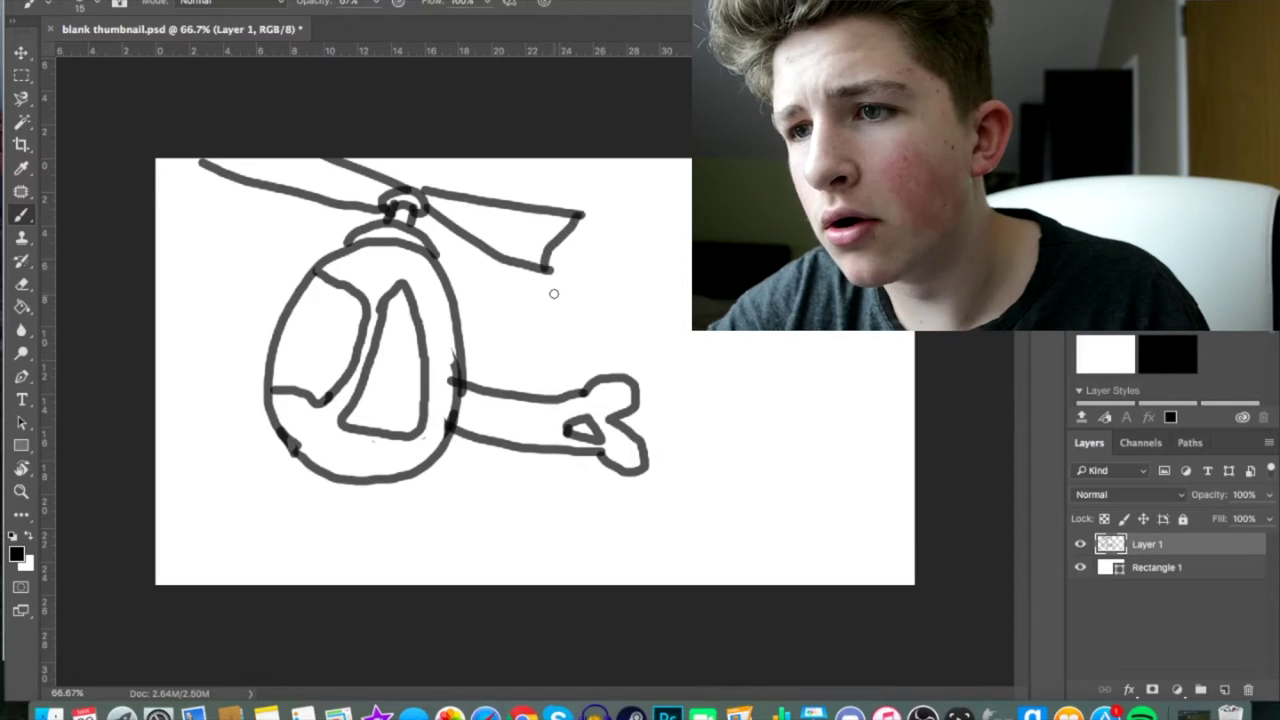
left_click(82, 4)
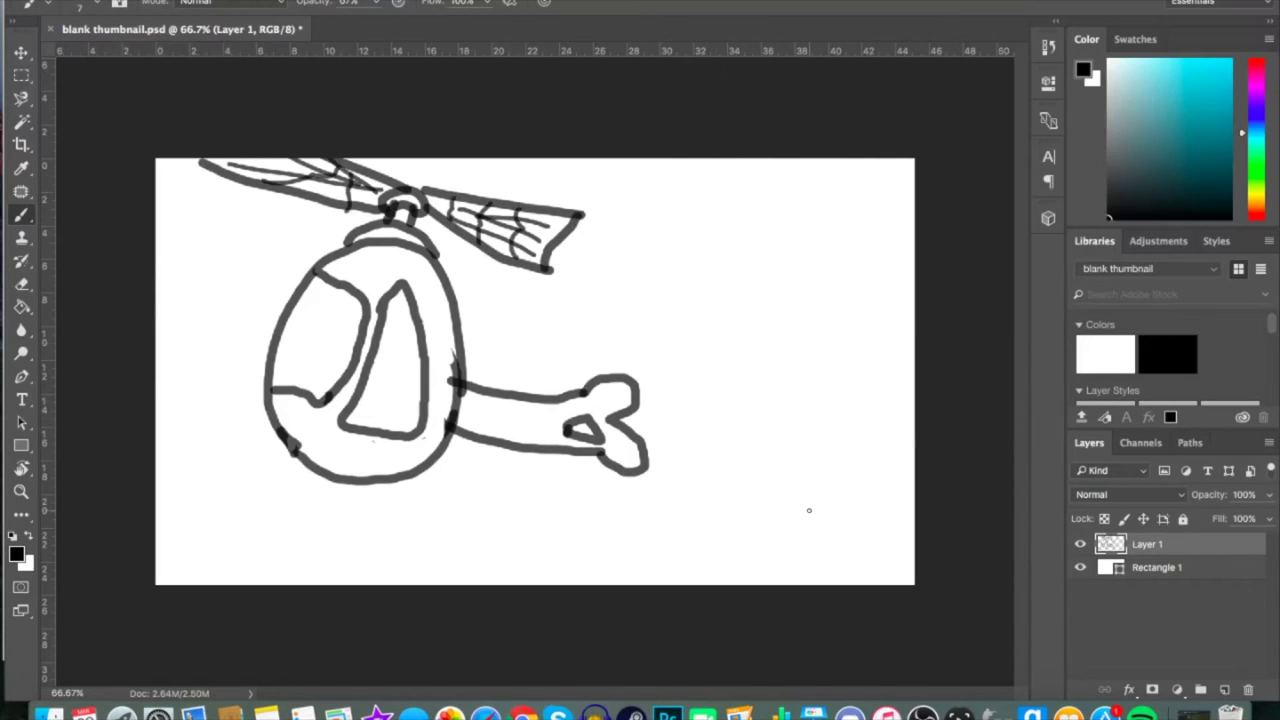
Following the tutorial's legs step, draw the landing skids beneath the hull in Photoshop with a size 22 brush.
left_click(485, 712)
scroll(463, 546, "down", 5)
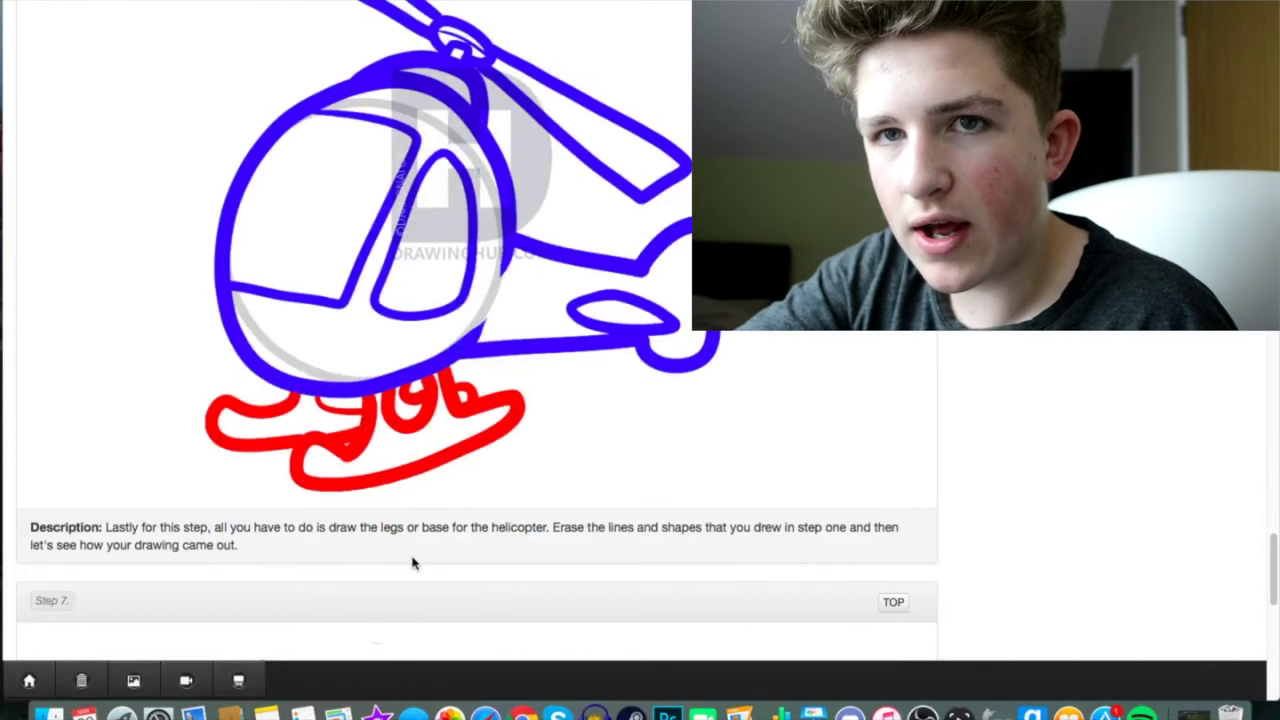
left_click(668, 712)
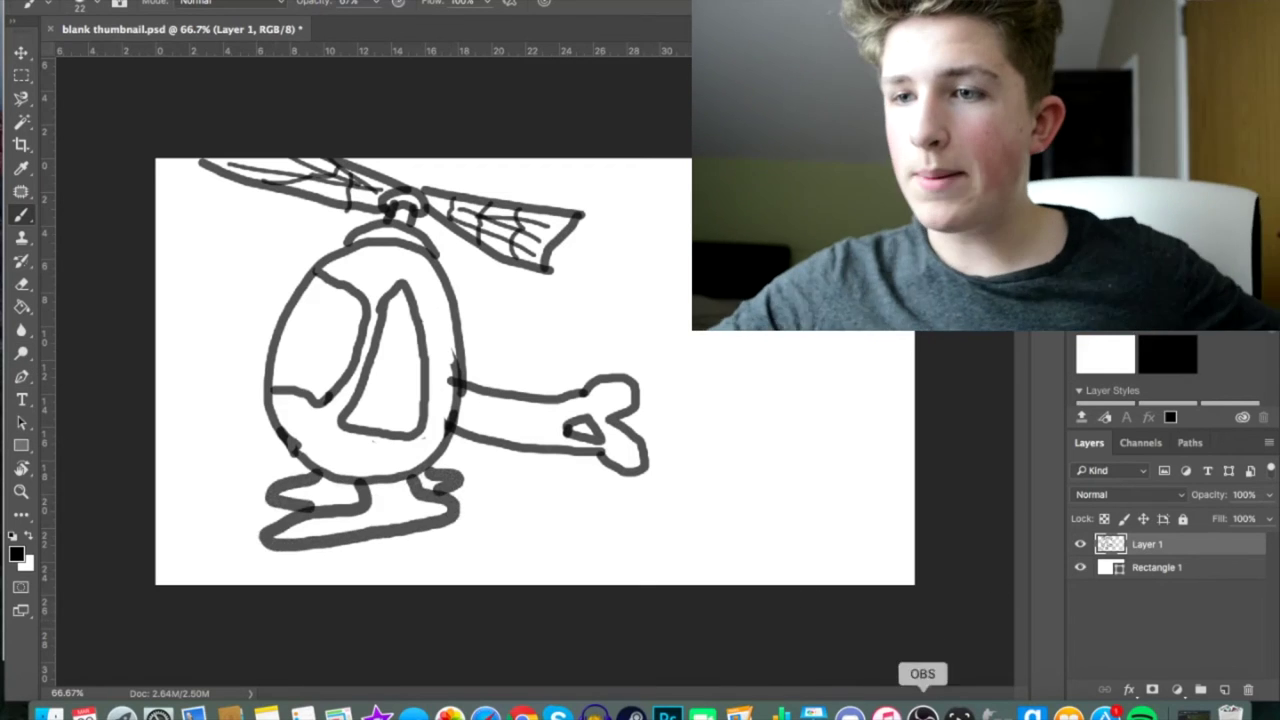
Check the finished helicopter in the tutorial, then fill the hull with cyan in Photoshop using the Paint Bucket.
left_click(522, 713)
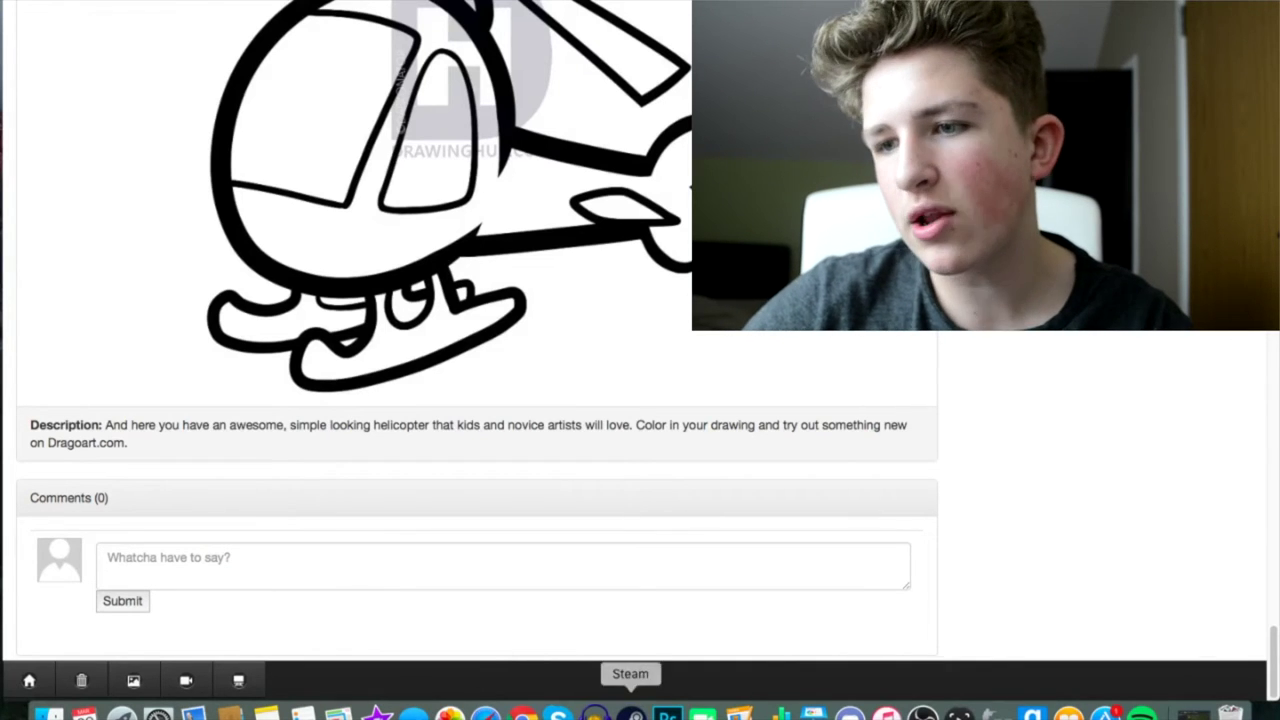
left_click(668, 714)
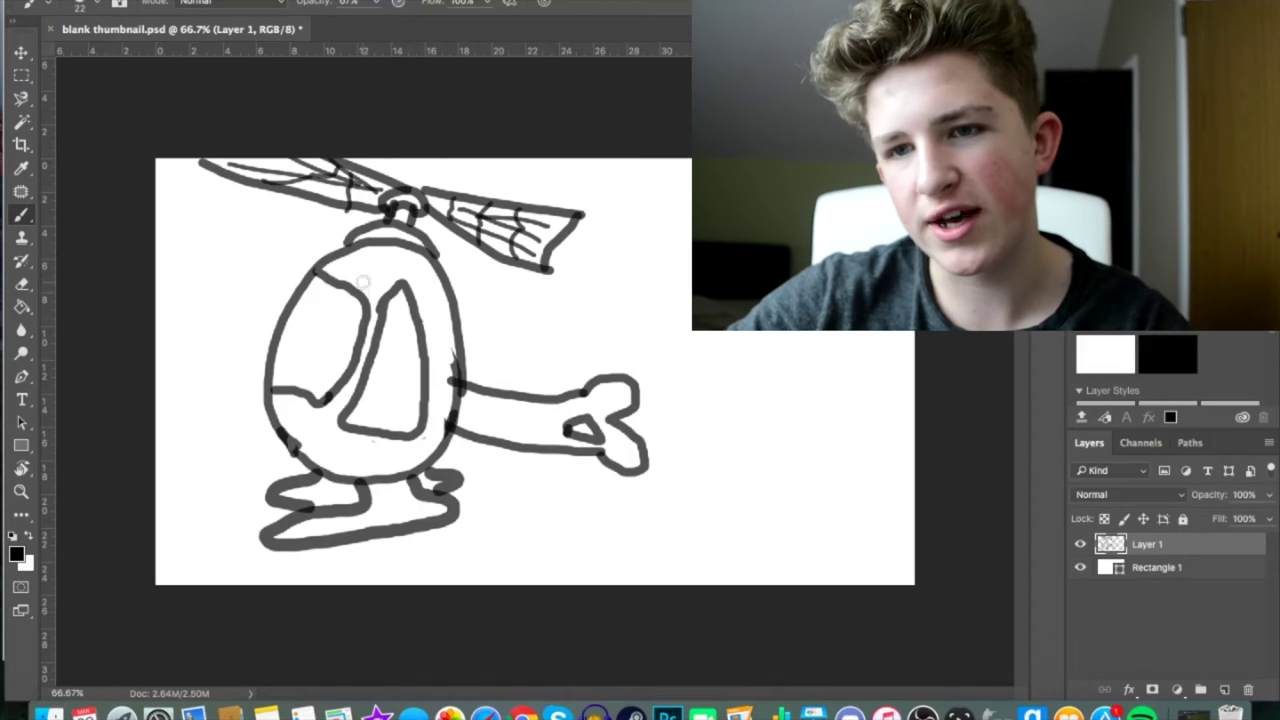
left_click(21, 306)
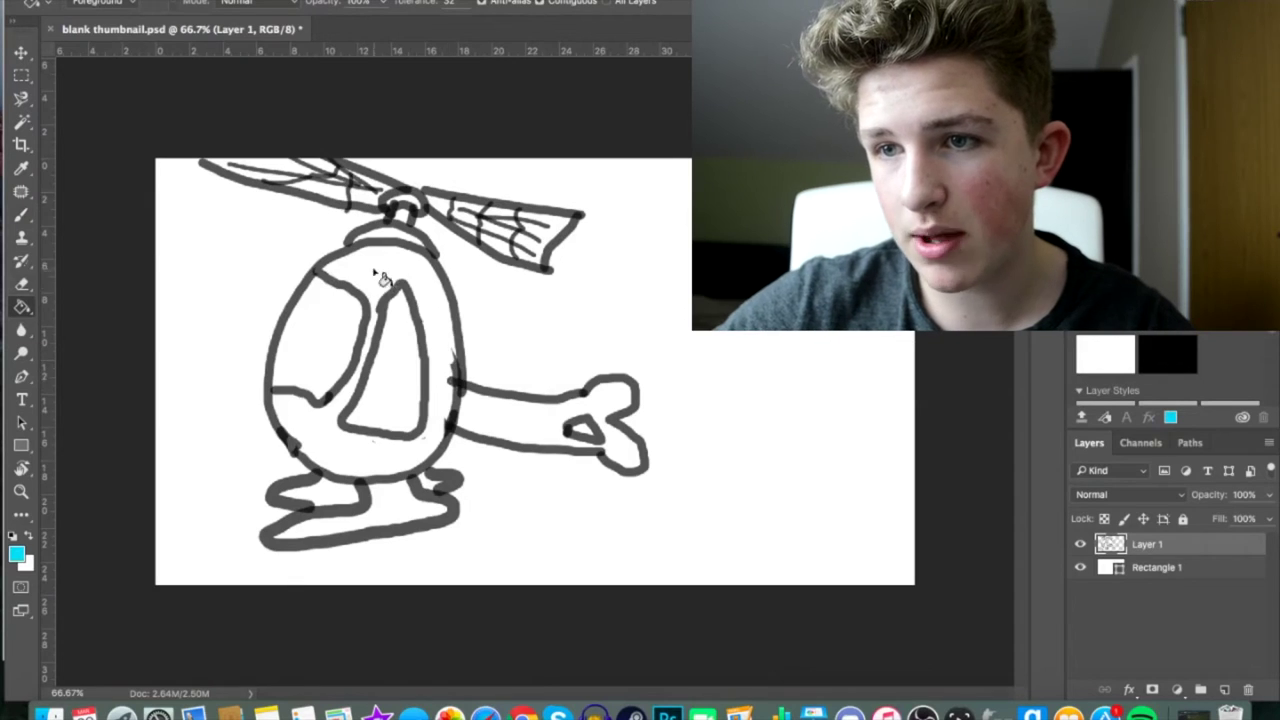
left_click(380, 276)
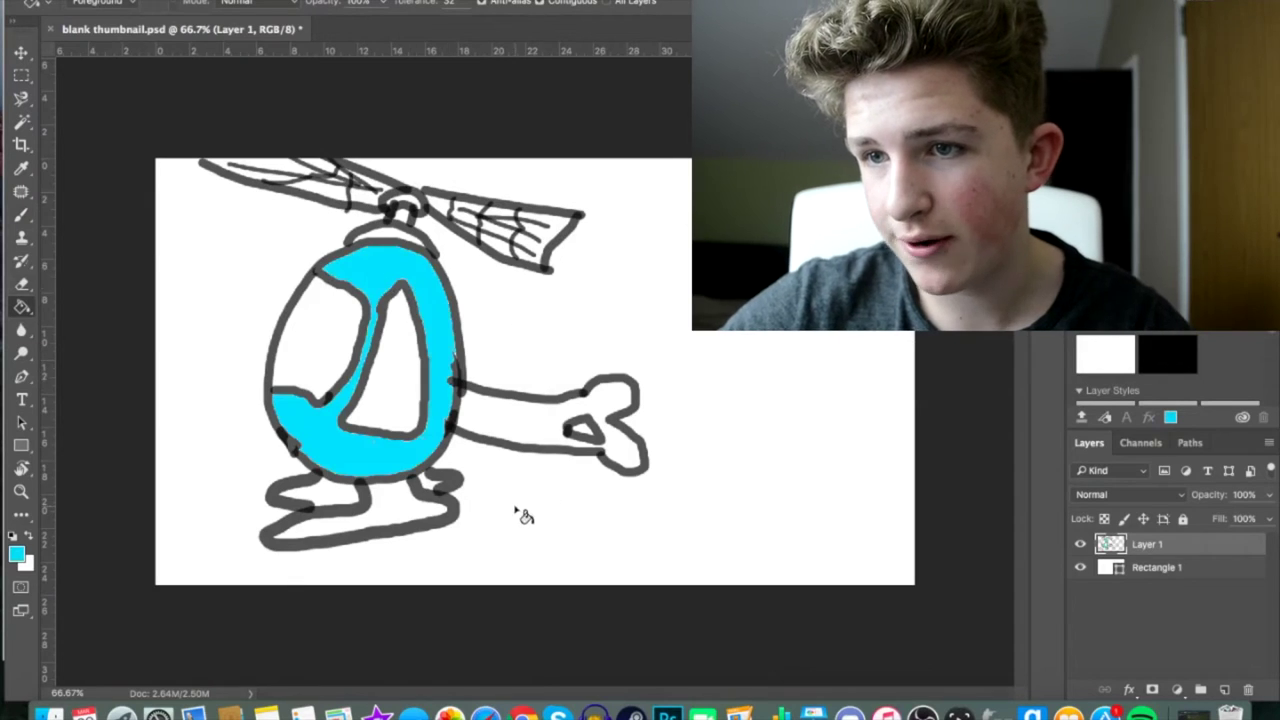
Fill the windshield and the passenger window with grey.
key("x")
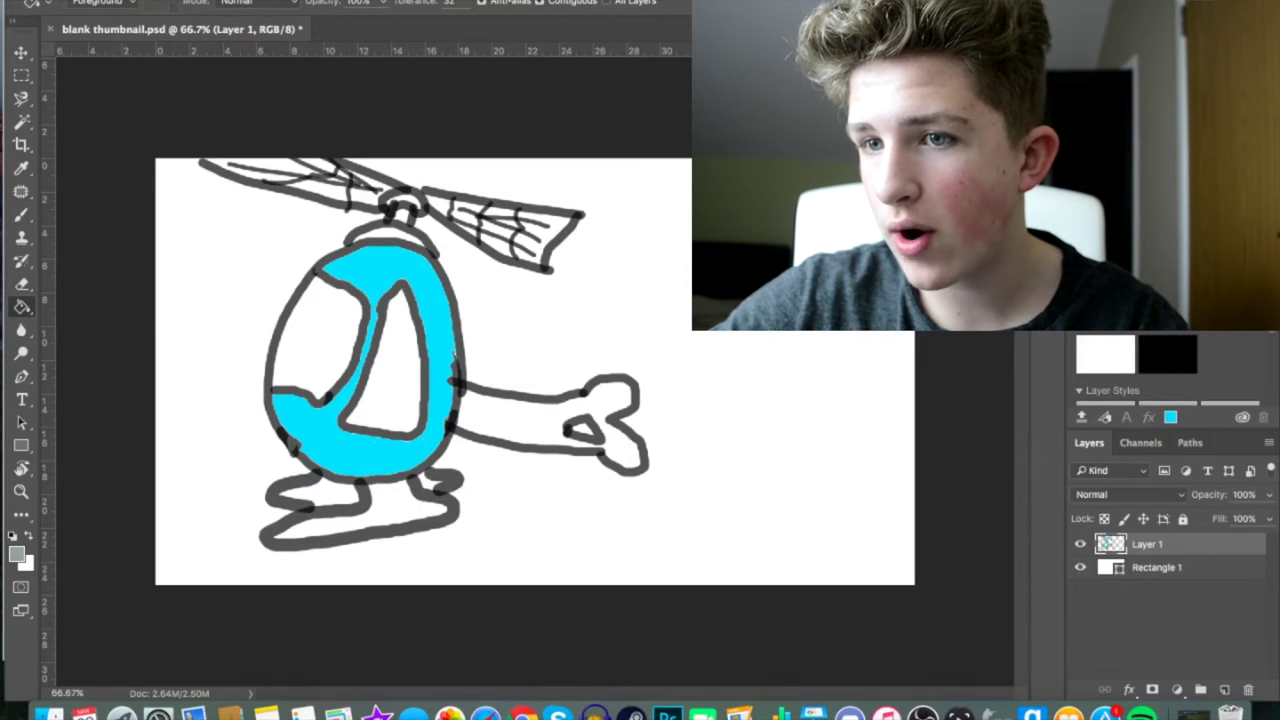
left_click(320, 352)
left_click(395, 360)
Fill the helicopter's tail with cyan and the small tail wing with a darker blue.
key("x")
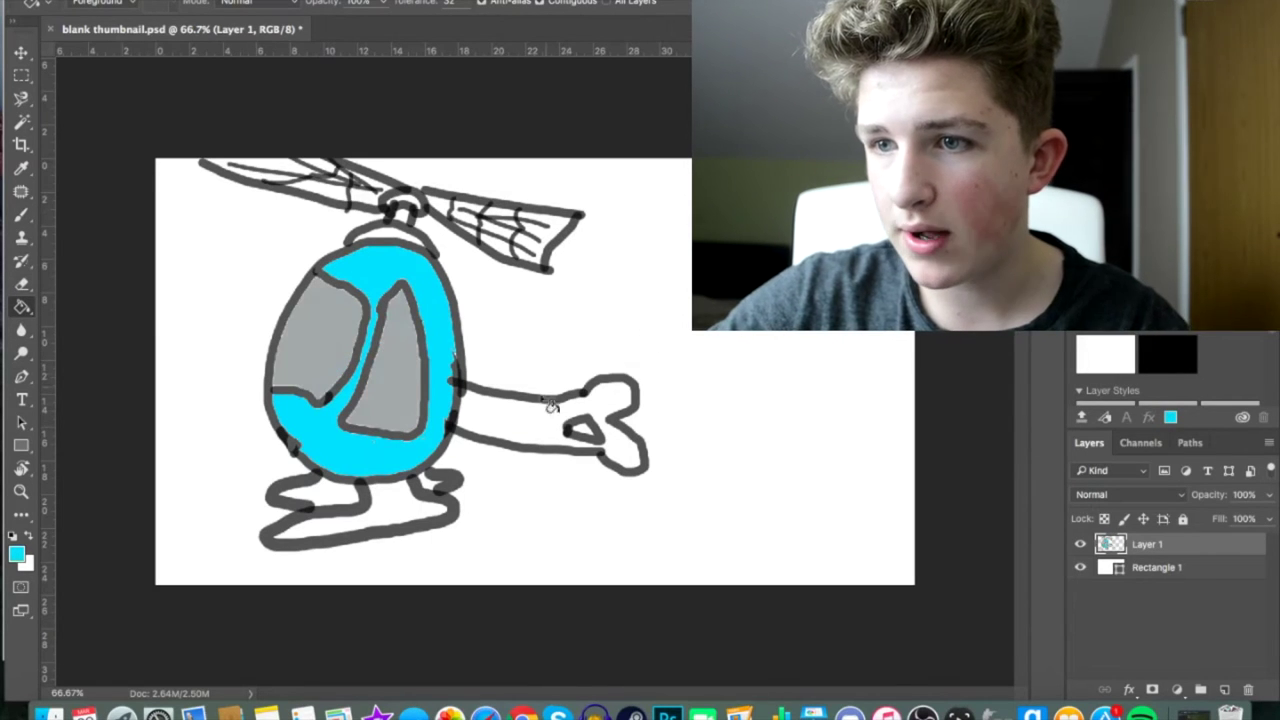
left_click(551, 405)
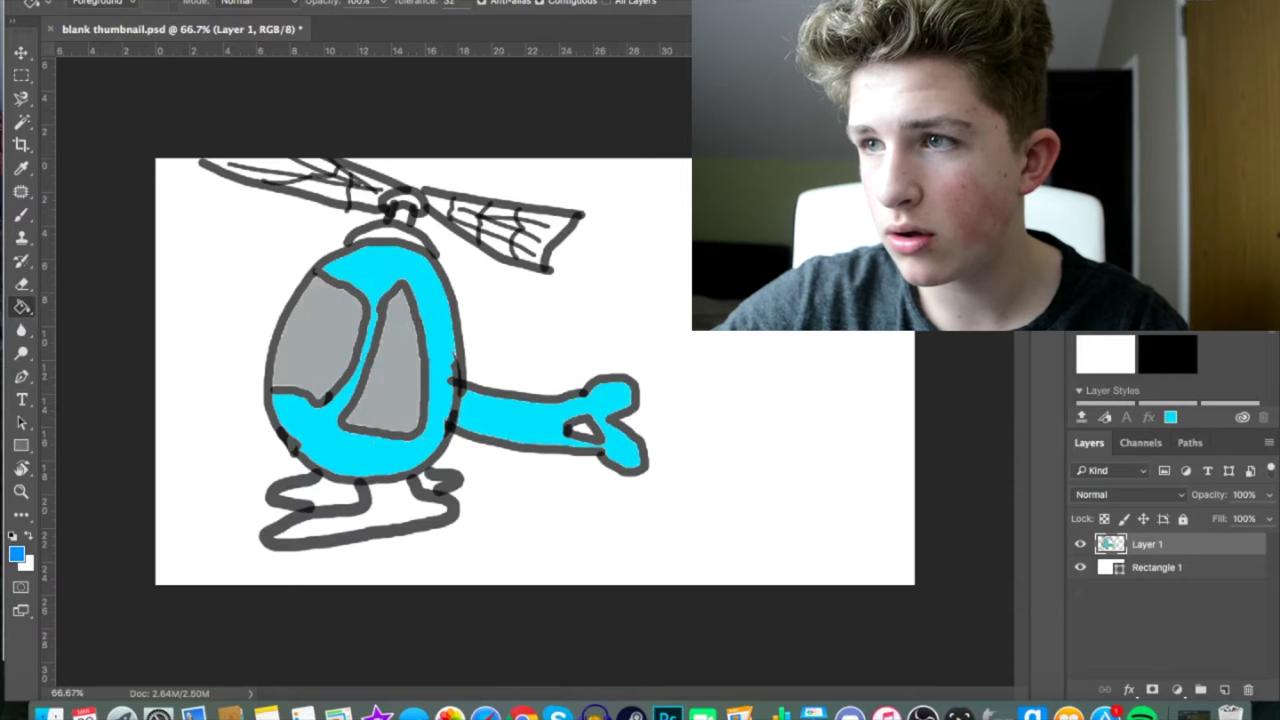
left_click(590, 434)
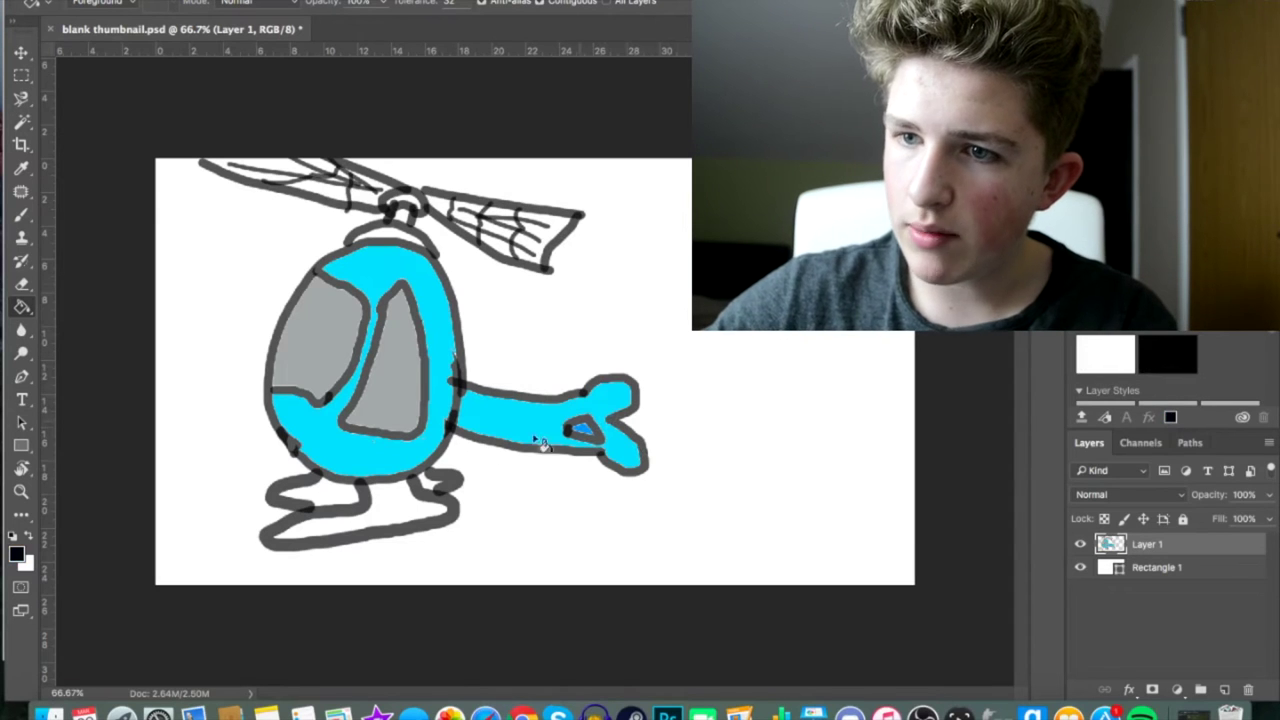
Fill the landing skids, the cap on the hull and the rotor hub with black.
left_click(327, 511)
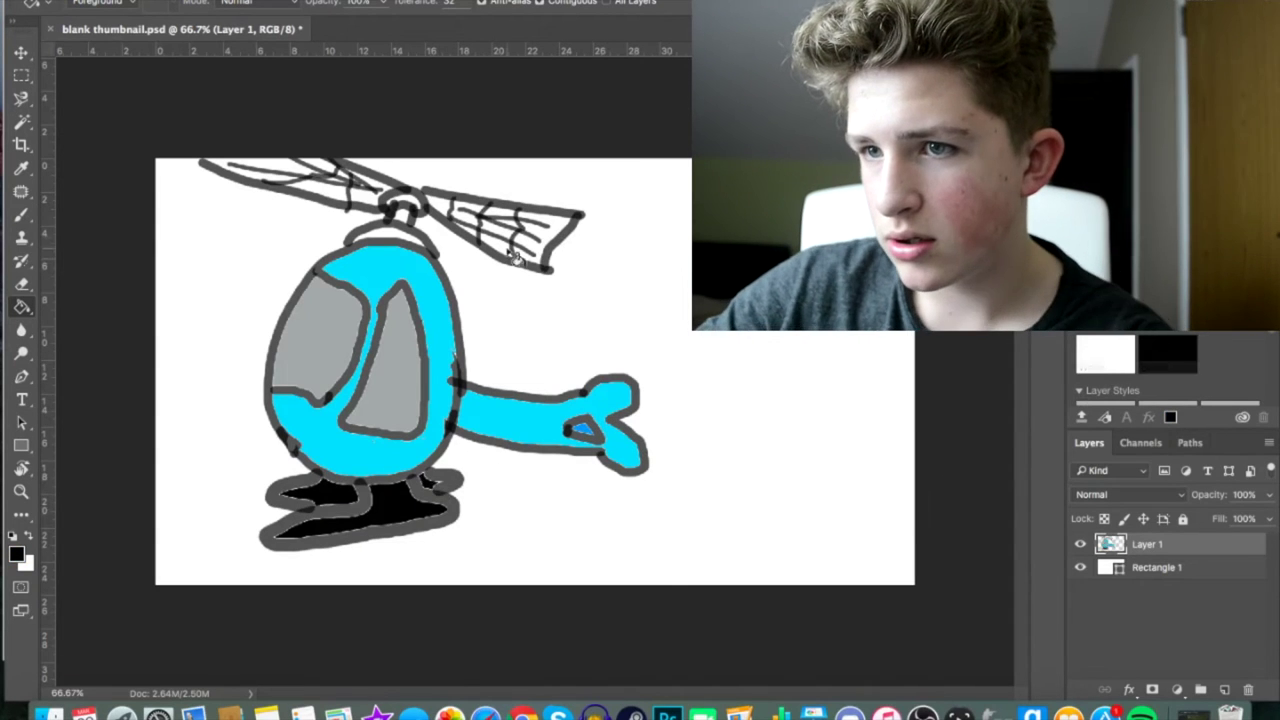
left_click(390, 238)
left_click(404, 210)
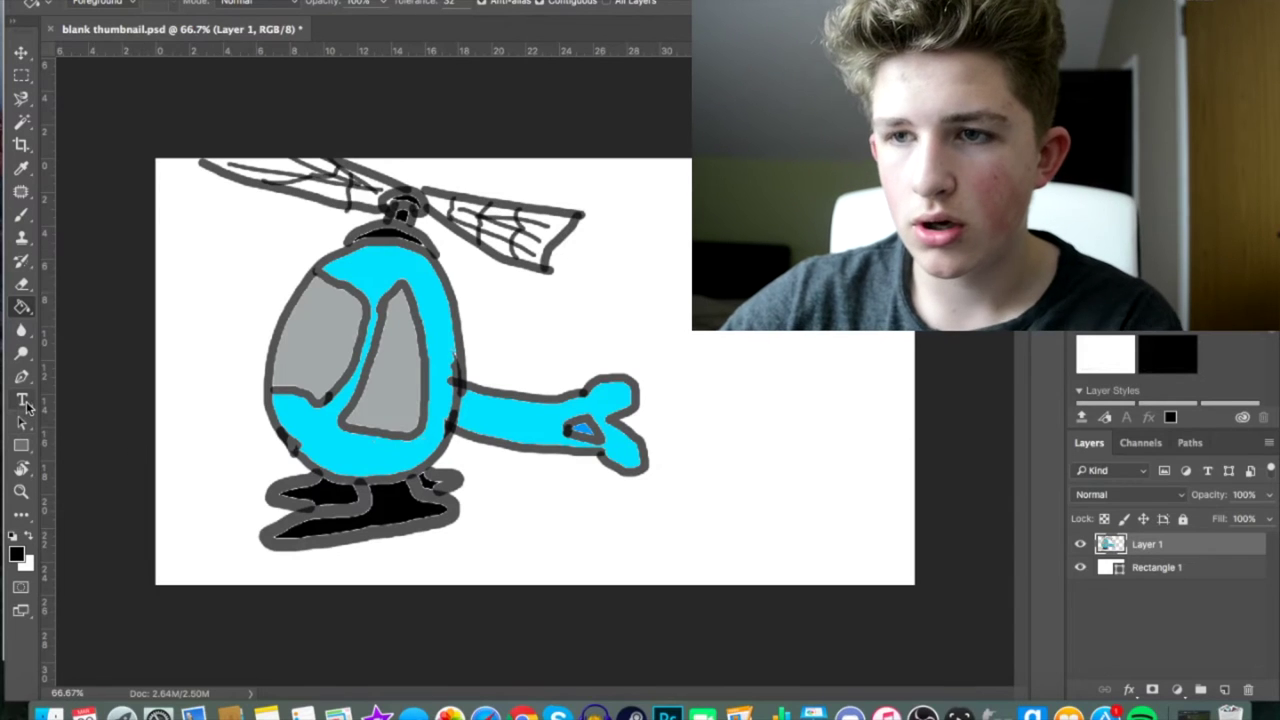
Add the nickname as small black text along the lower hull of the helicopter, tilted to follow its curve.
left_click(23, 401)
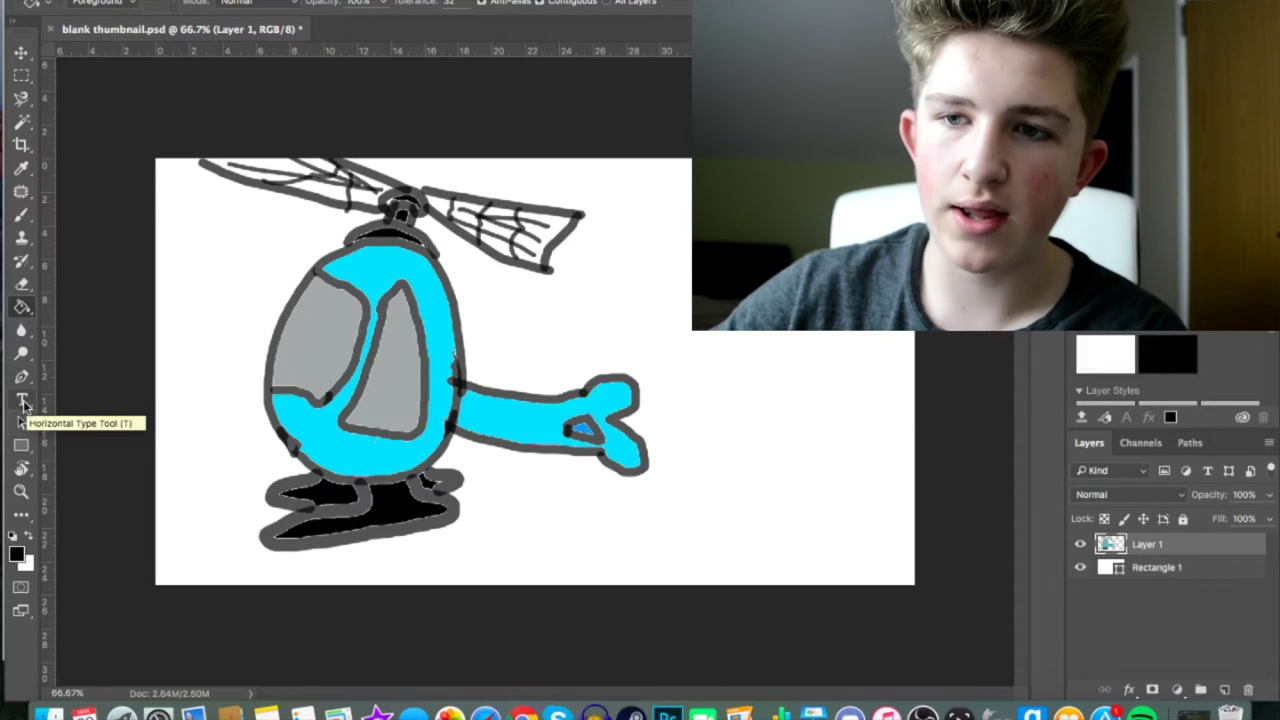
left_click(302, 432)
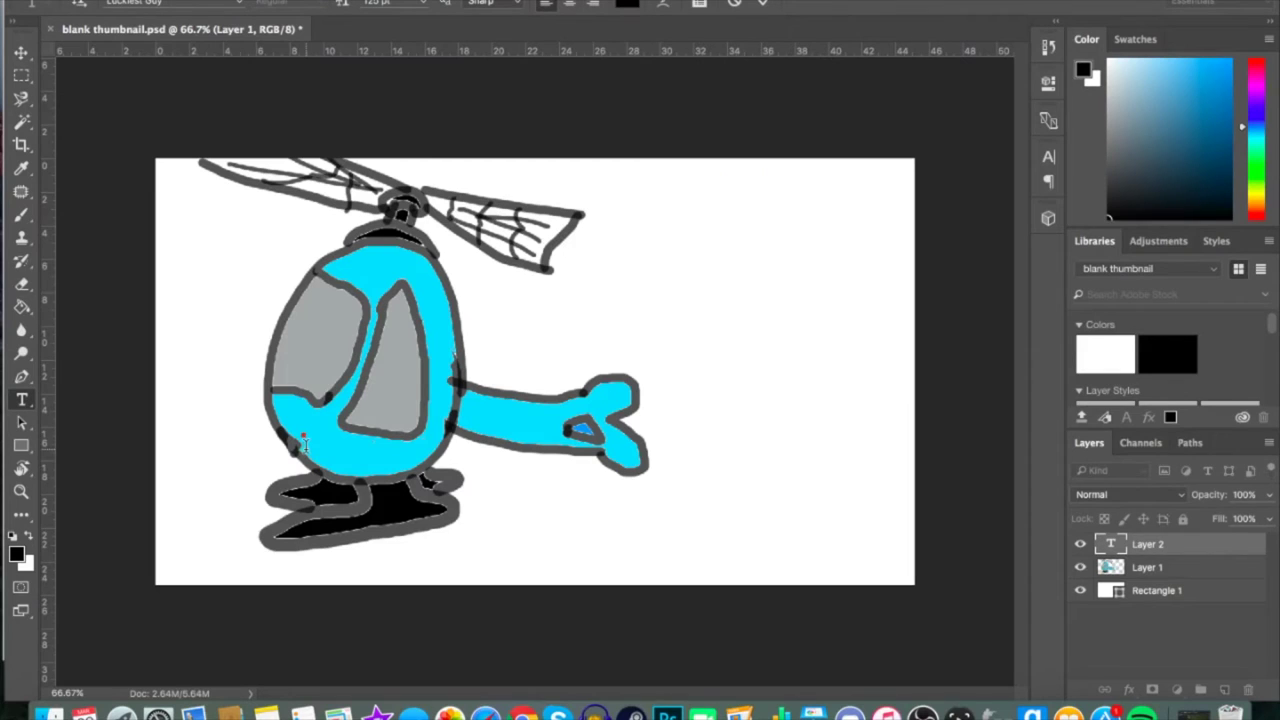
type("Beaky")
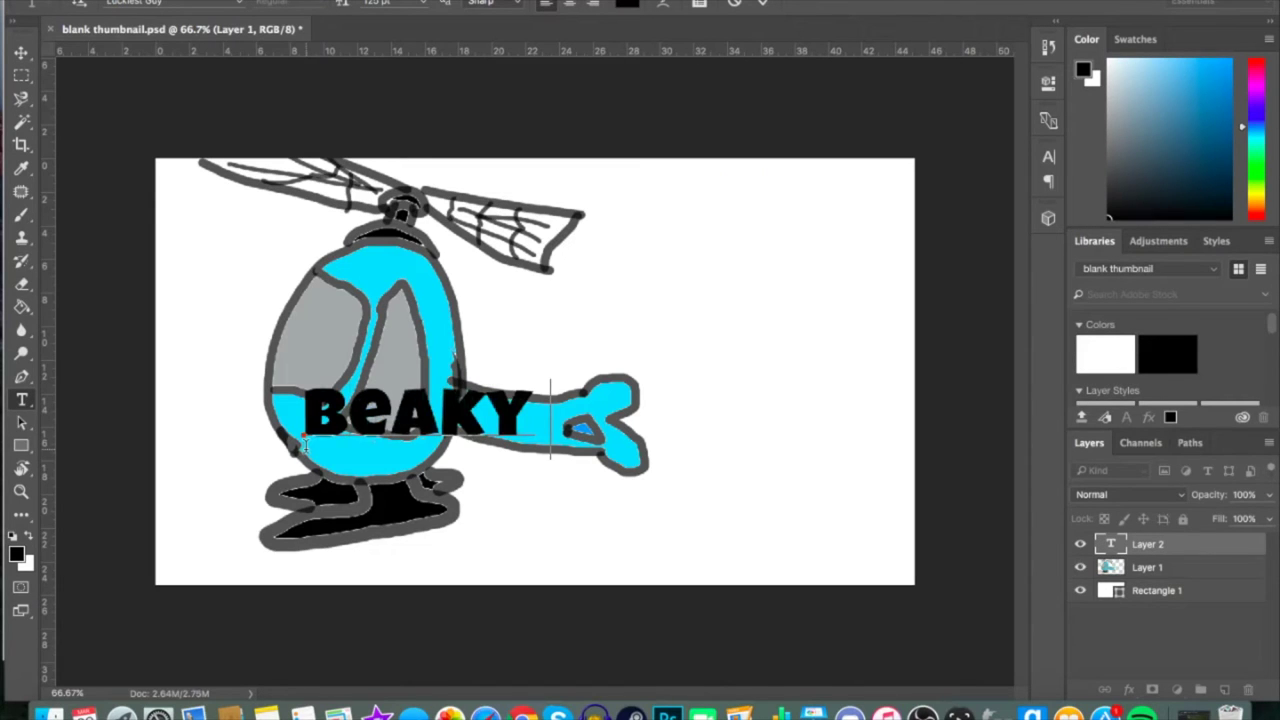
type(" Boy Kyle")
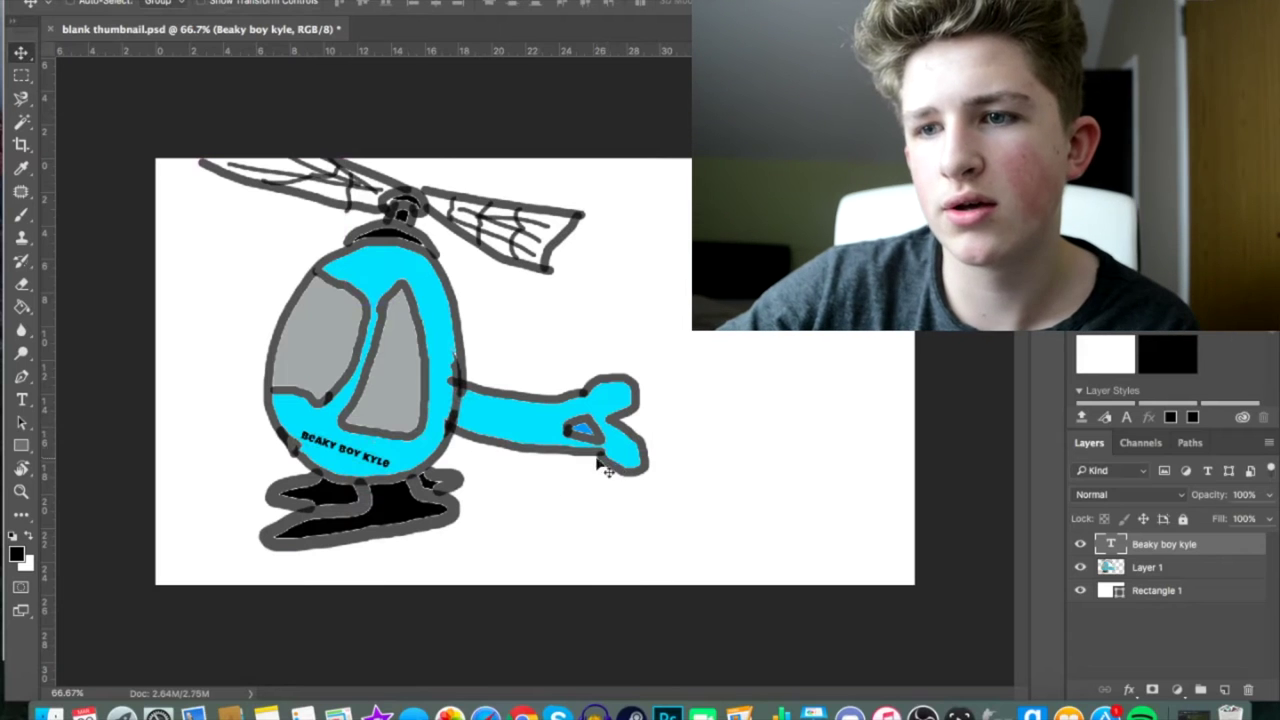
left_click_drag(372, 464, 368, 459)
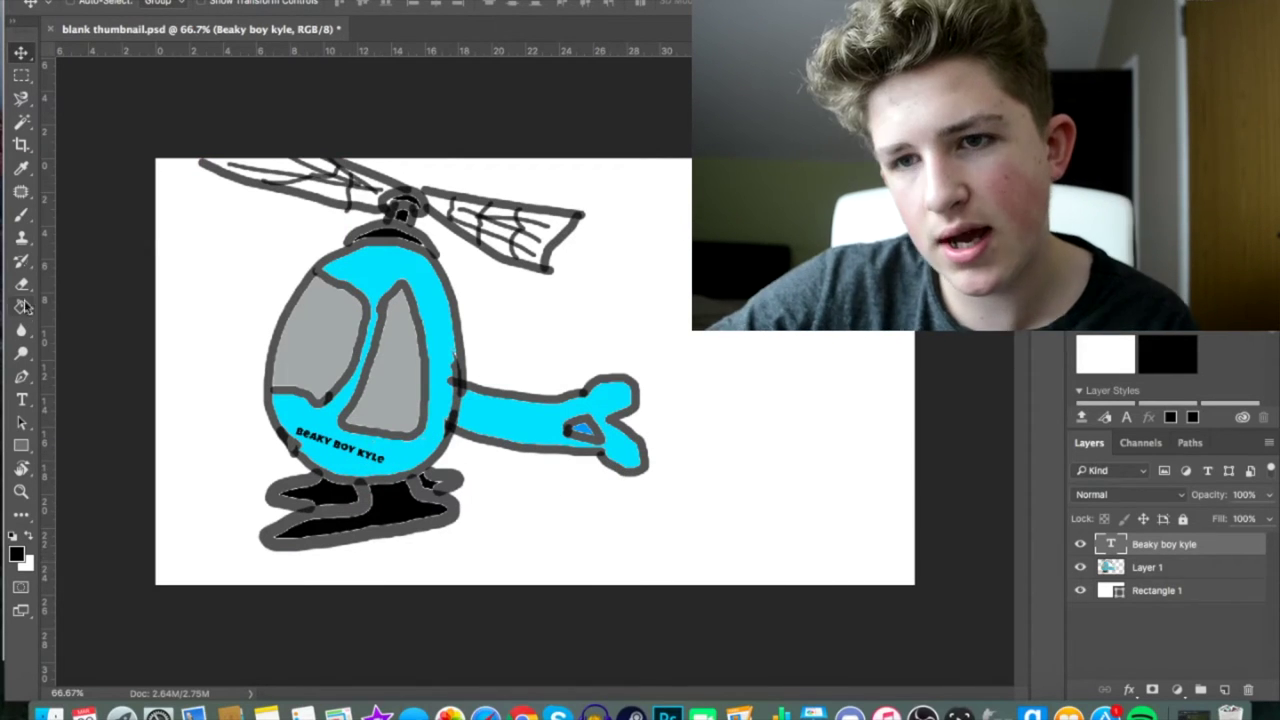
Rasterize the text layer for painting with the Brush, and select Layer 1 with the helicopter drawing.
left_click(25, 228)
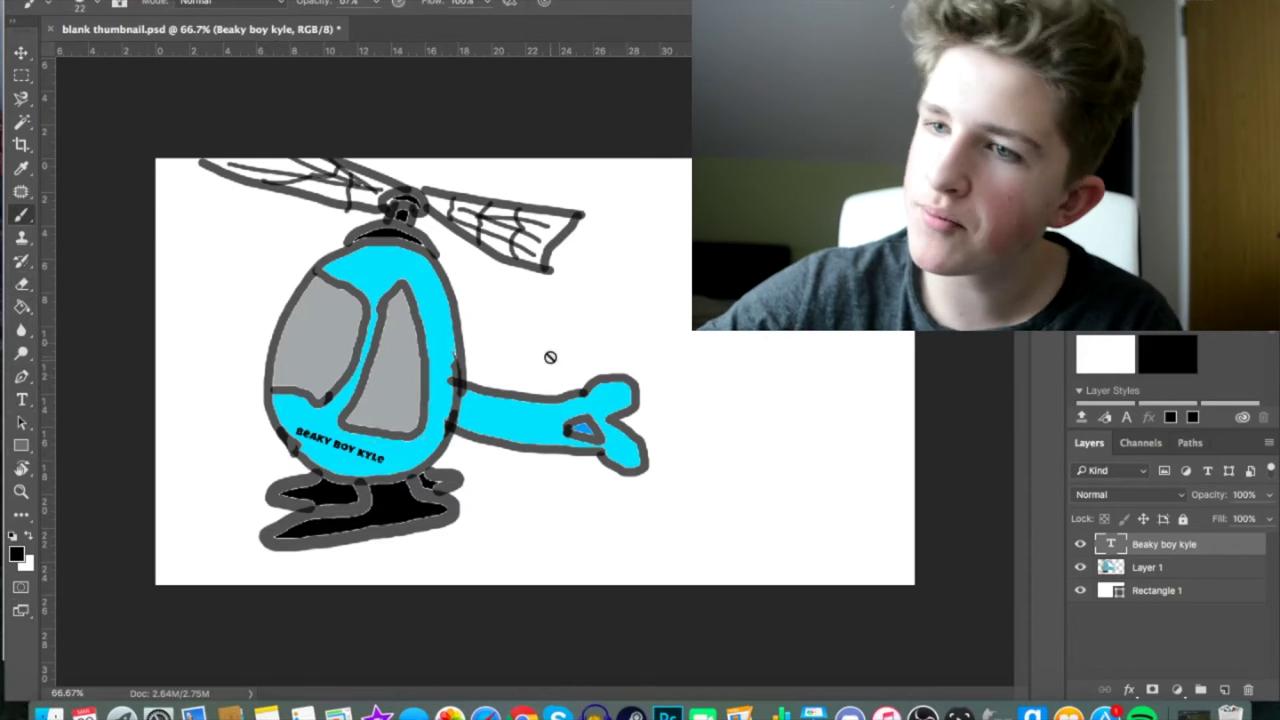
left_click(549, 357)
key("Return")
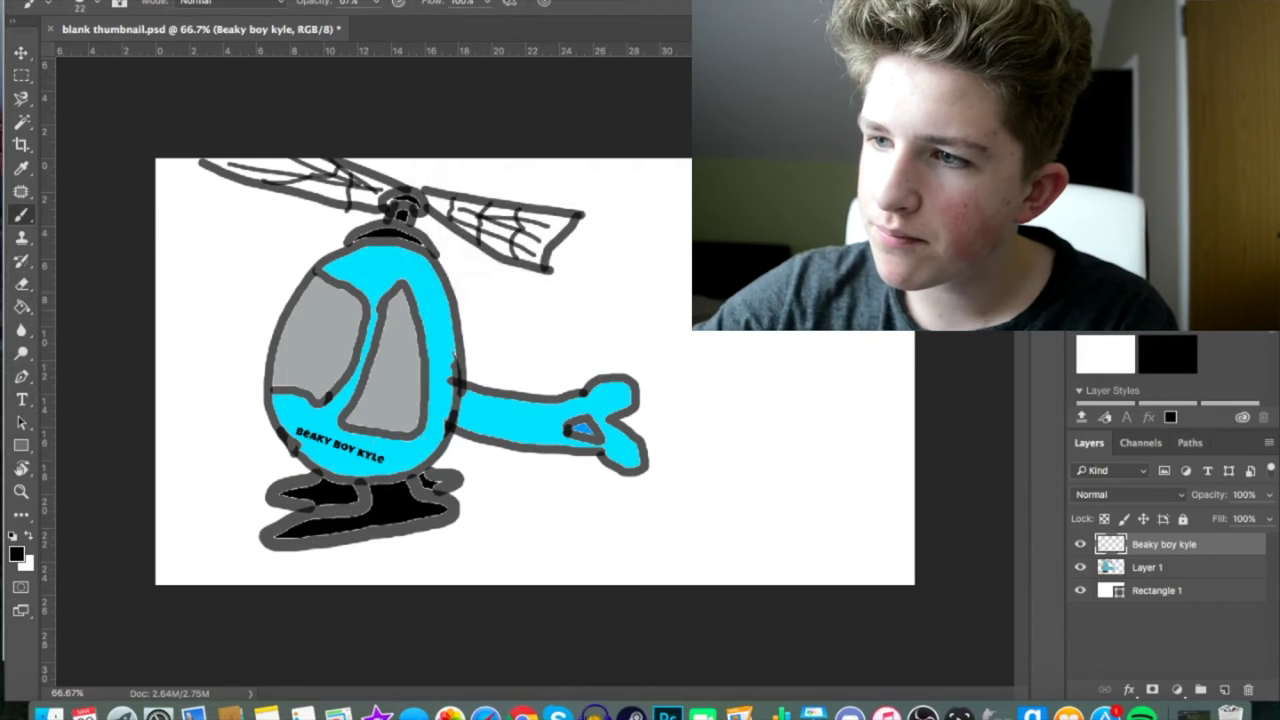
left_click(1174, 566)
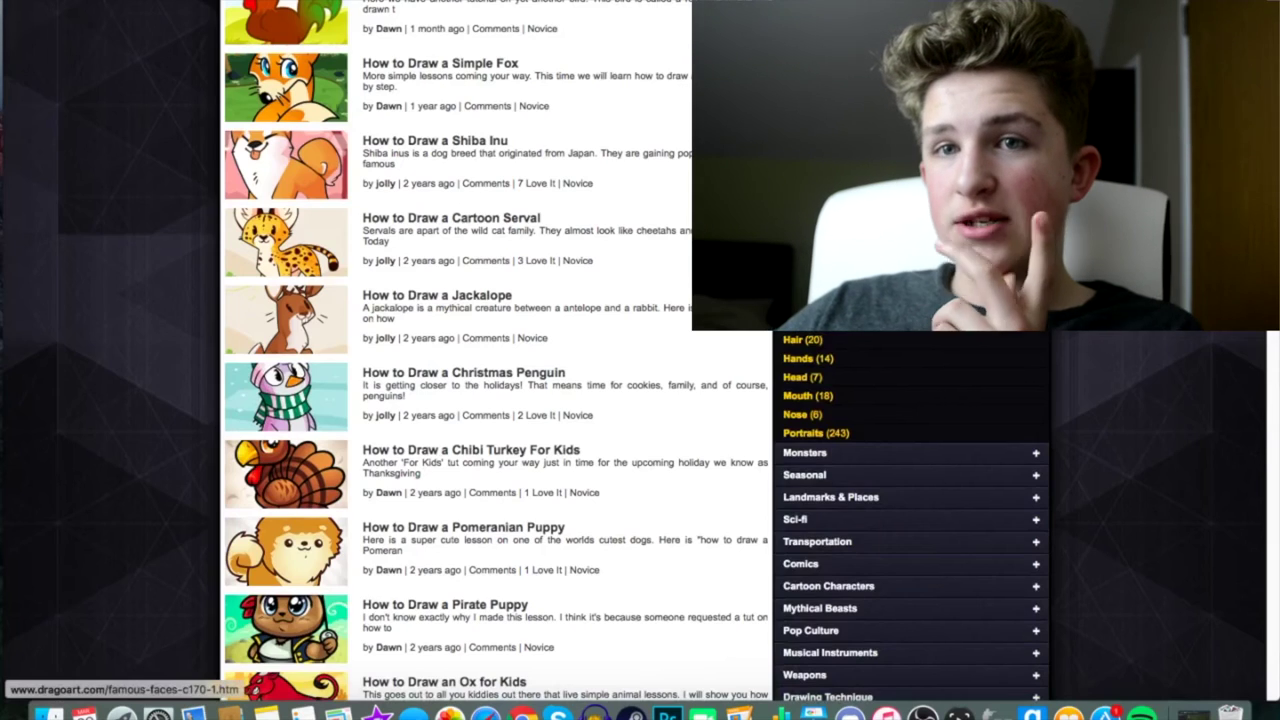
Browse the DragoArt website's tutorial lists, including the Cartoon Characters category, for another subject to draw.
left_click(816, 301)
scroll(503, 360, "down", 3)
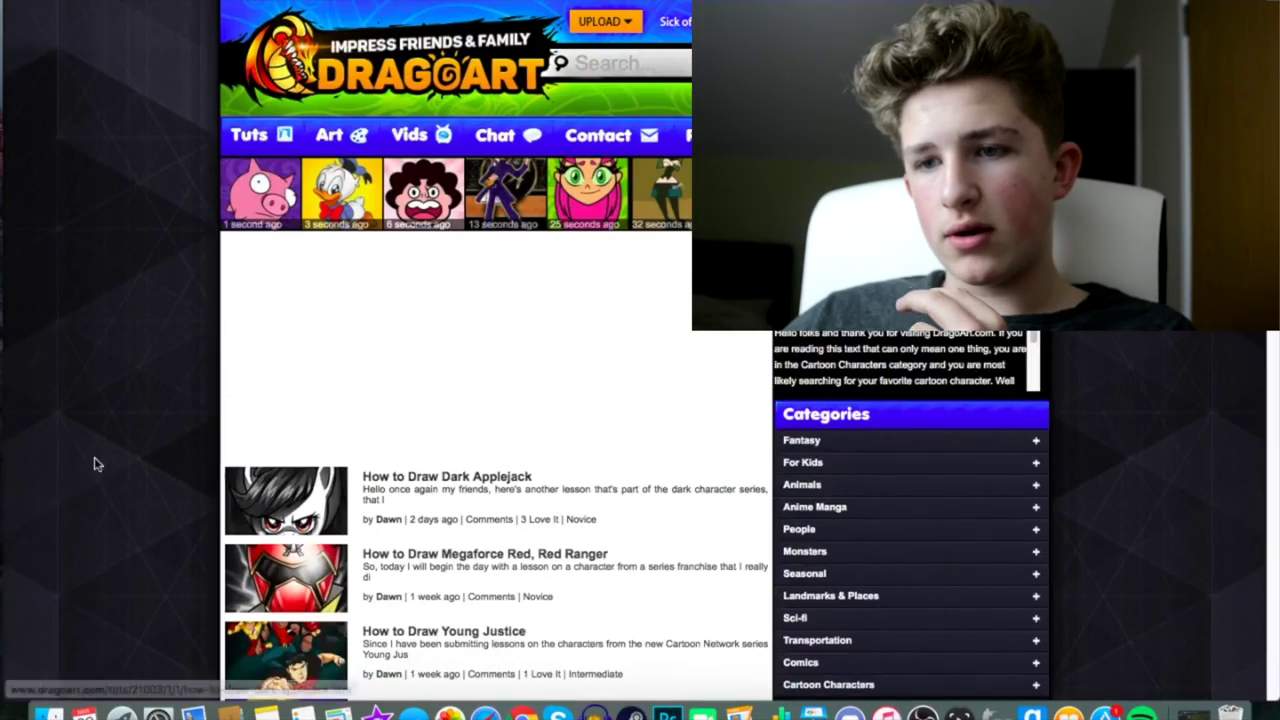
scroll(60, 456, "down", 3)
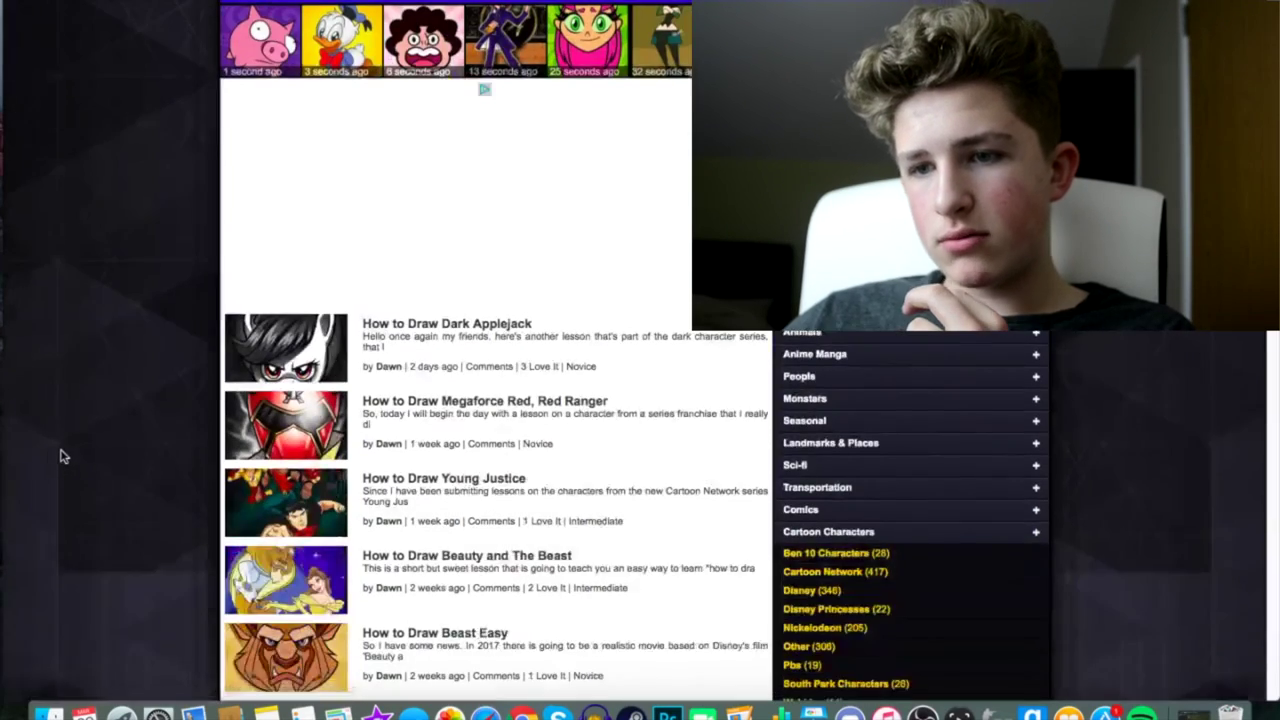
scroll(60, 456, "down", 2)
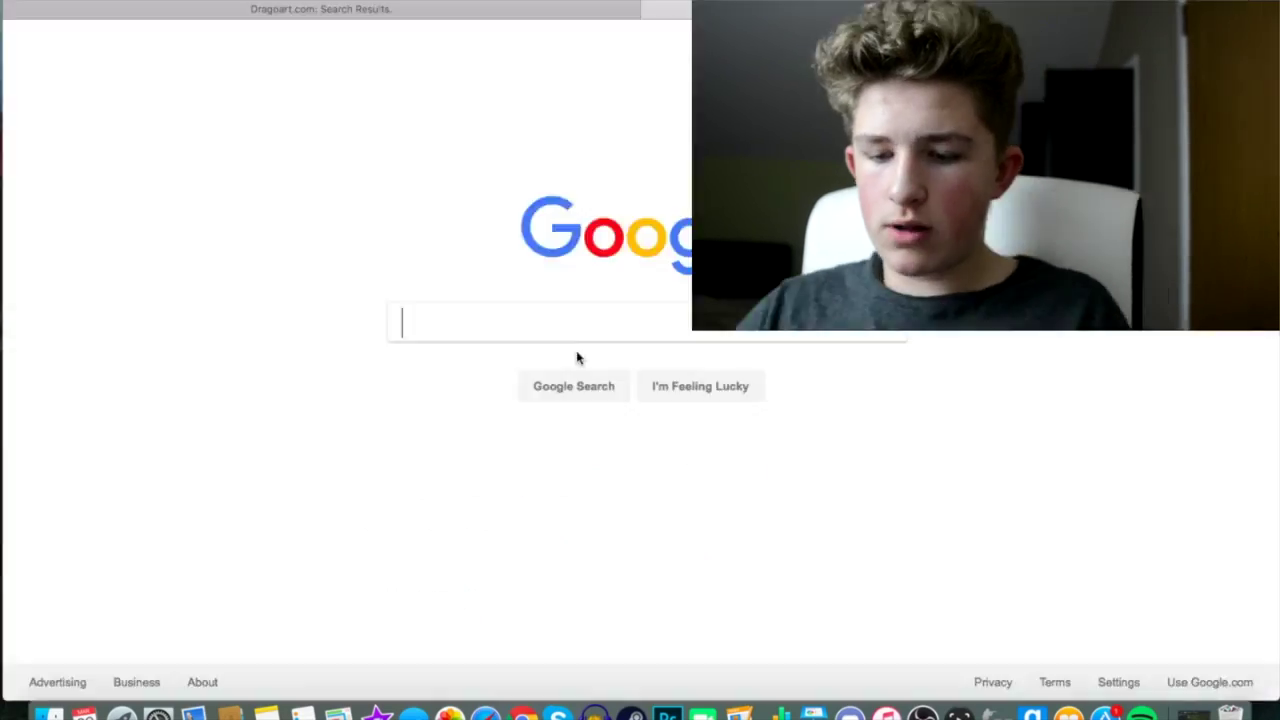
Search Google for "how to draw gaston" and view the first steps of the DrawingNow tutorial "How to Draw Gaston, Disney Villain".
type("how to dr")
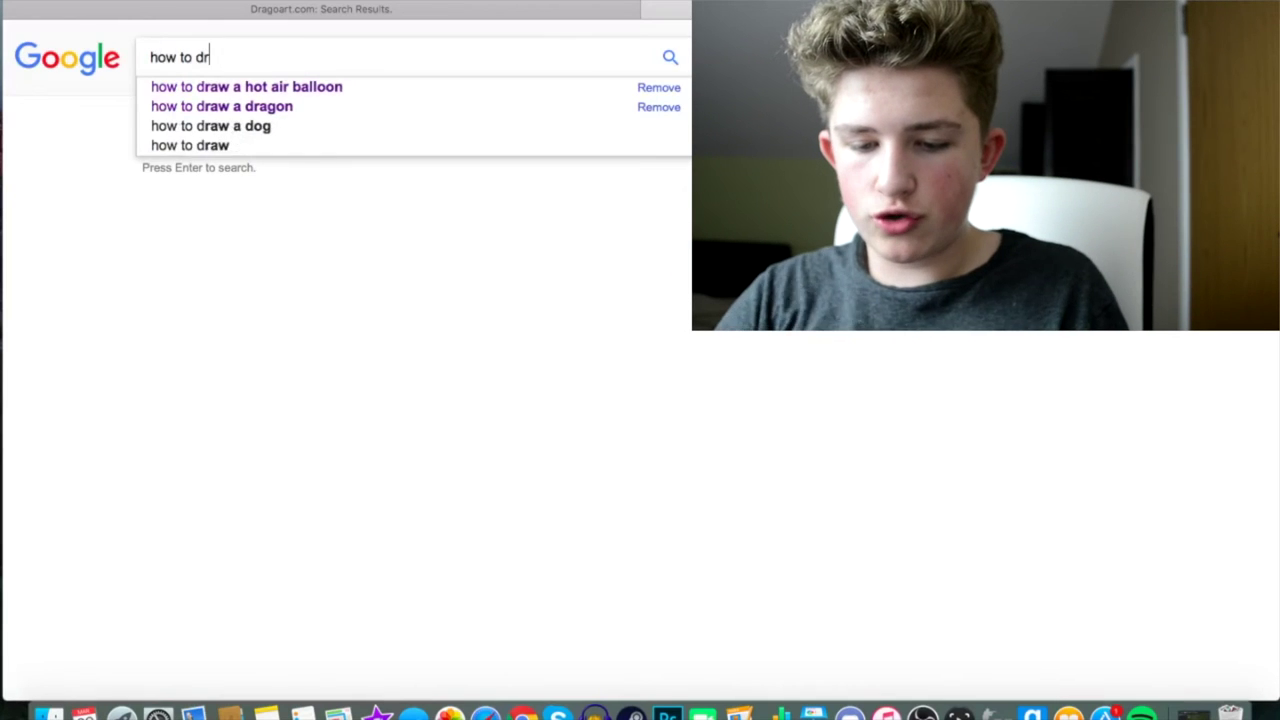
type("aw gaston")
key("Return")
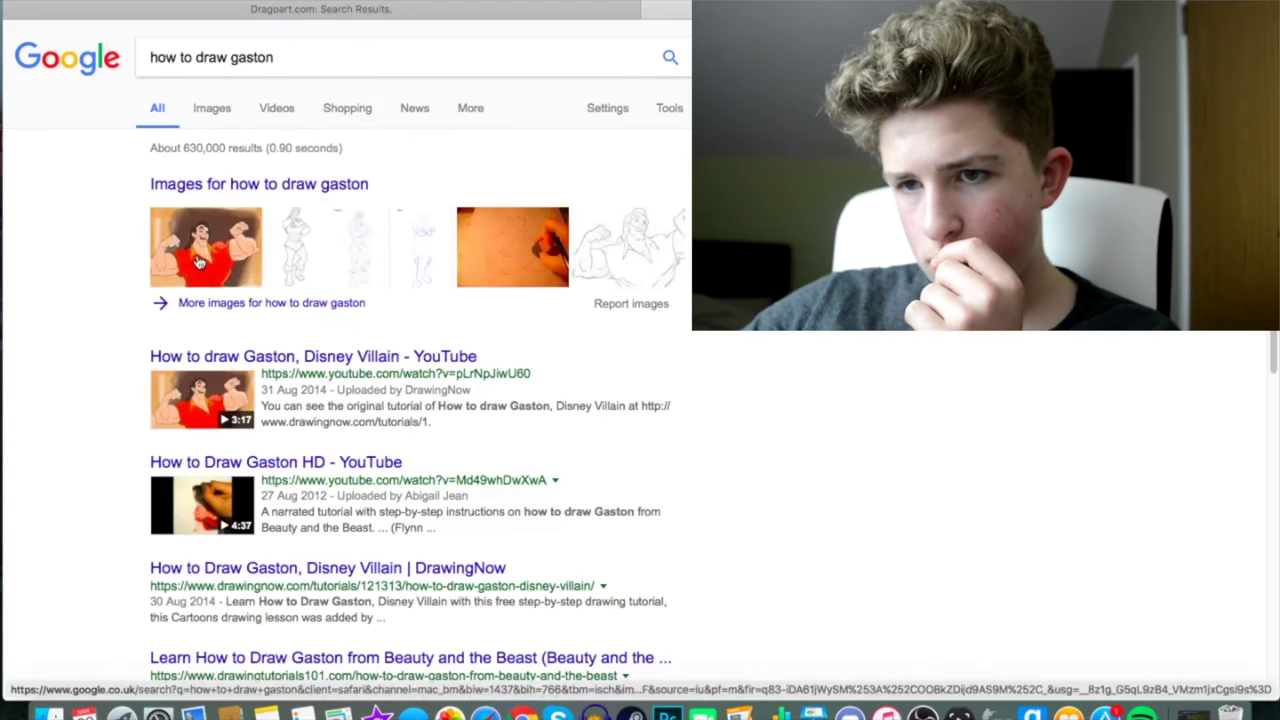
scroll(425, 566, "down", 1)
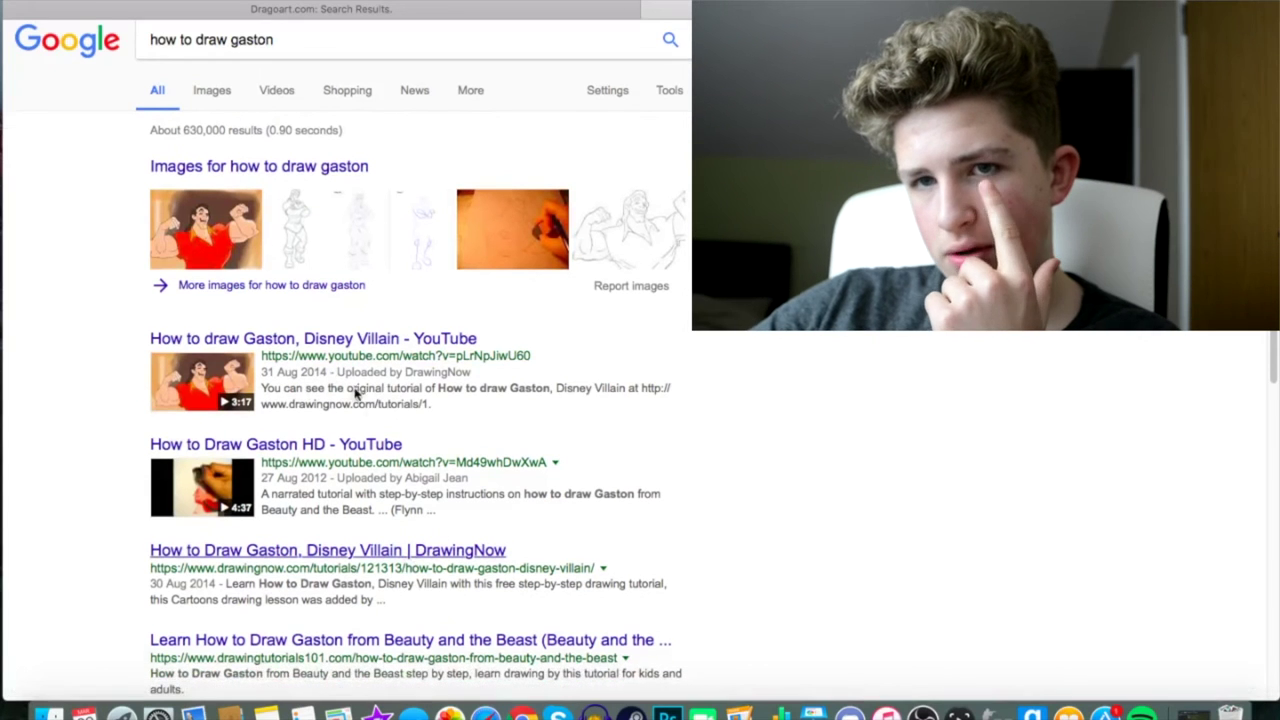
scroll(540, 412, "down", 5)
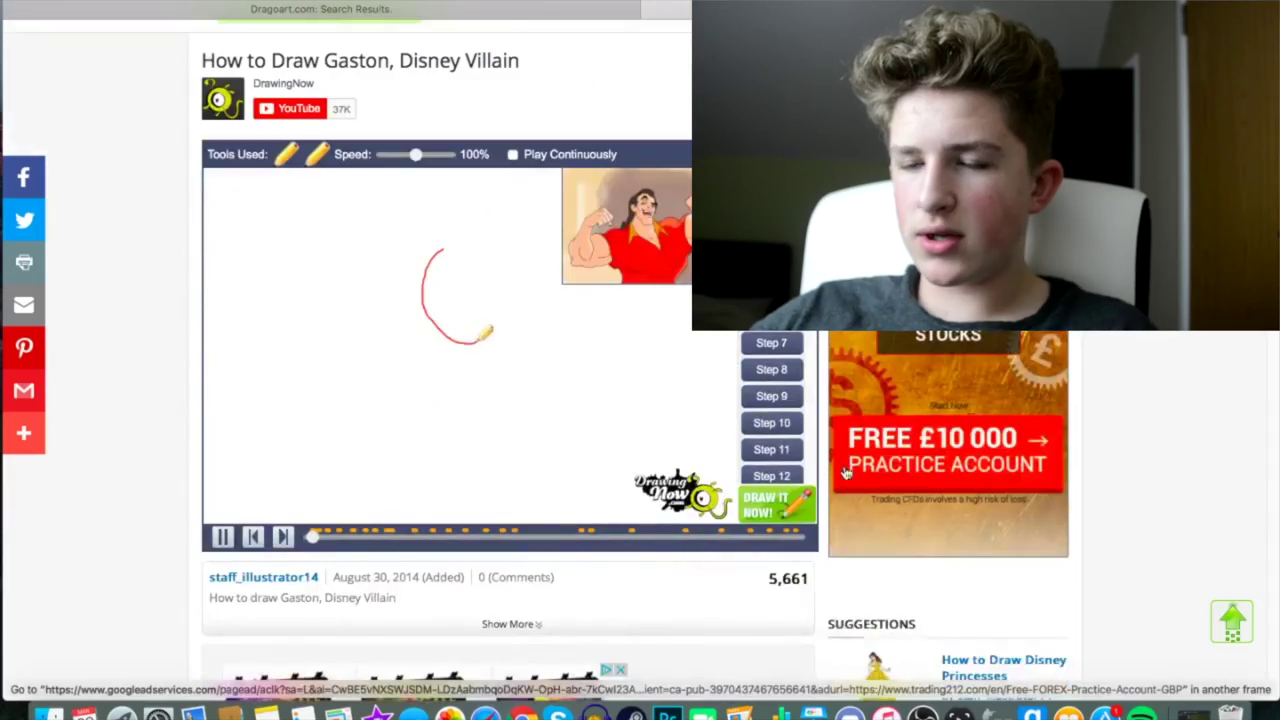
scroll(846, 480, "down", 1)
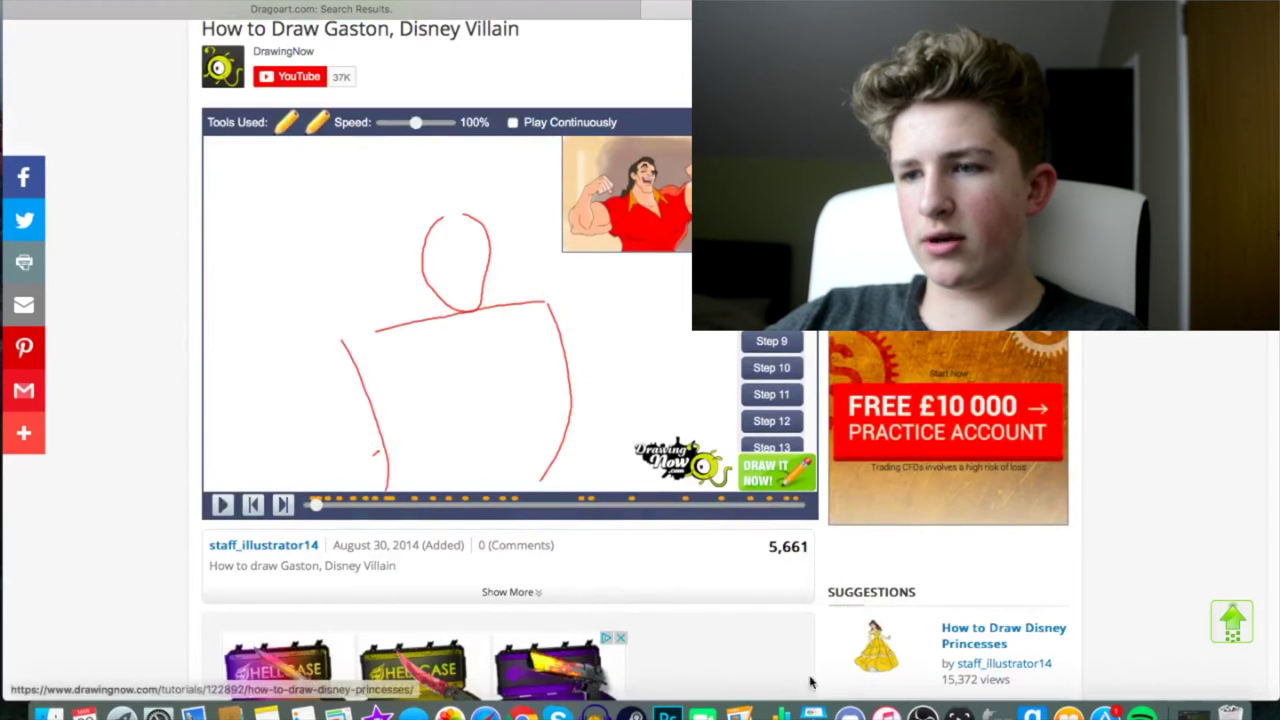
Switch to Photoshop and draw Gaston's head, shoulders and torso sides with a black brush on Layer 1.
left_click(668, 713)
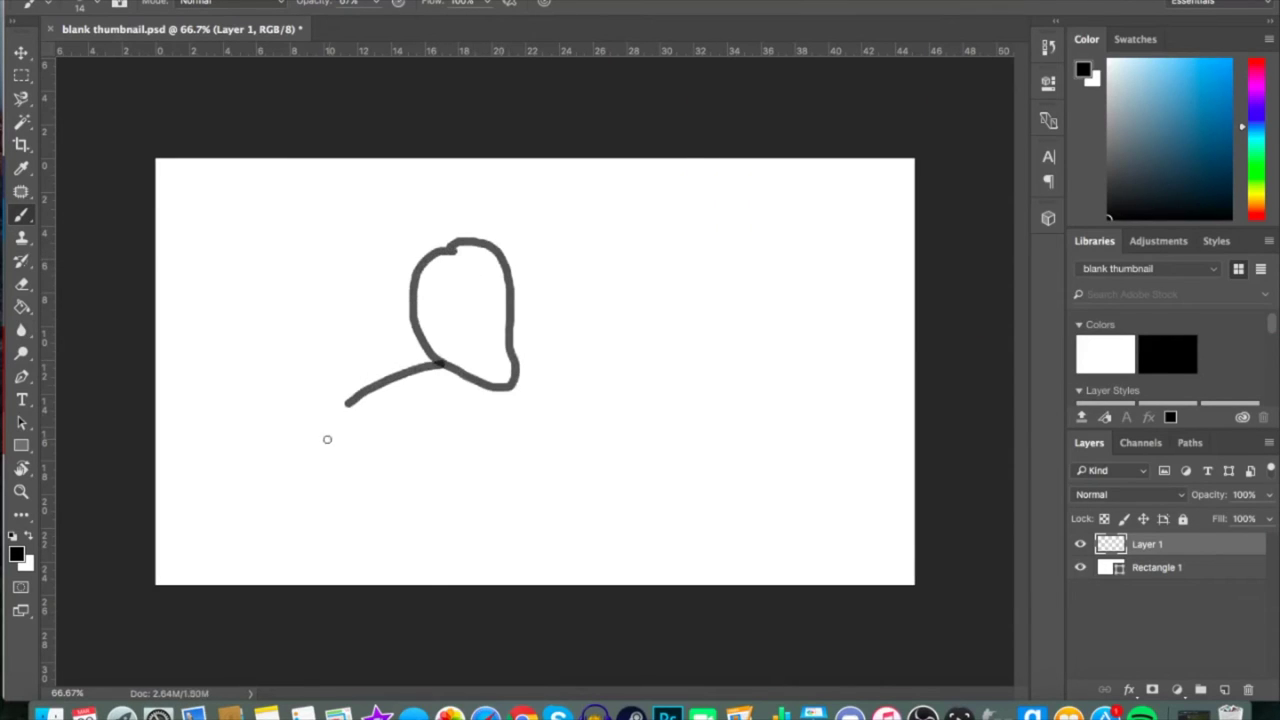
left_click_drag(608, 355, 671, 638)
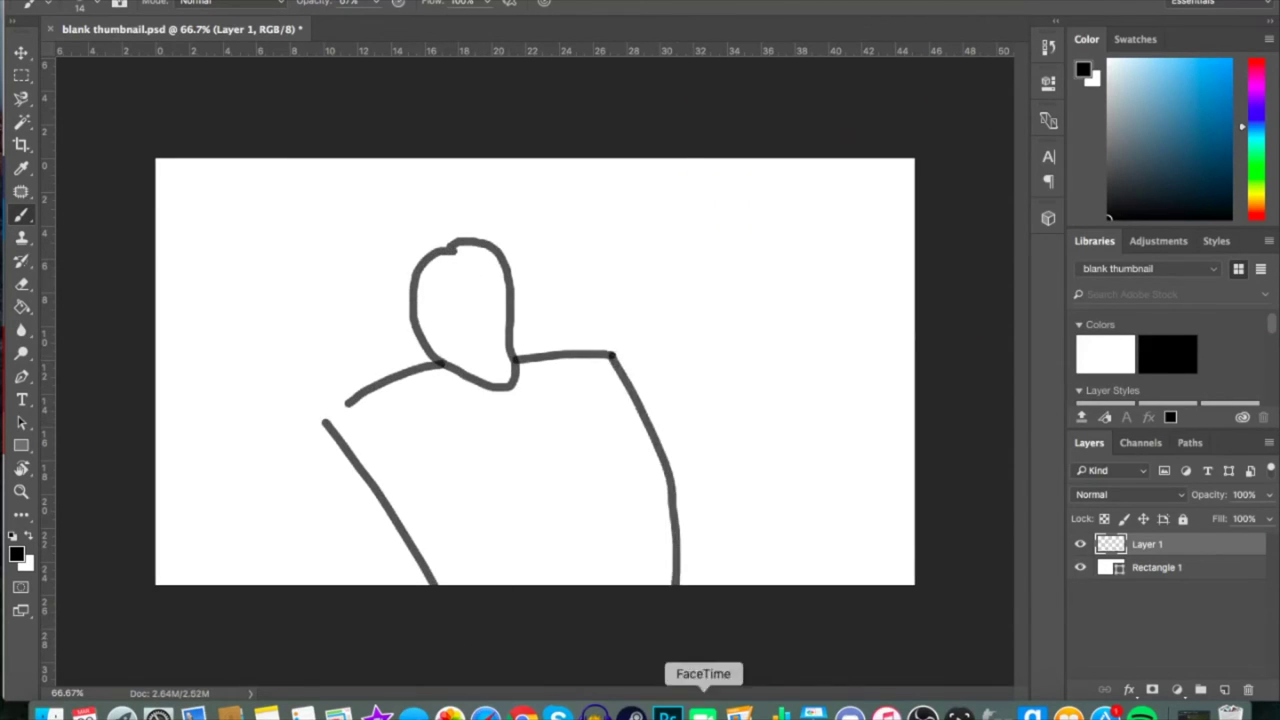
Follow the tutorial's arm guides and draw both arms in Photoshop as overlapping circles with angular forearms and hands.
left_click(486, 713)
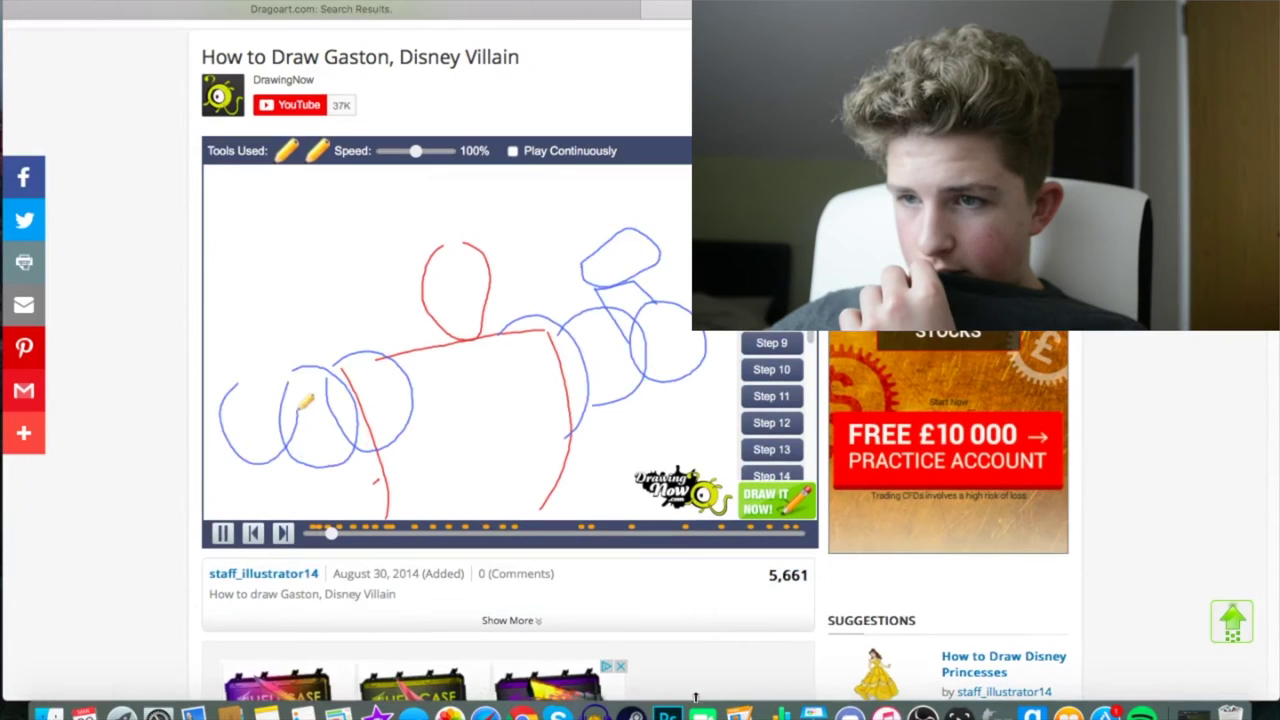
left_click(668, 713)
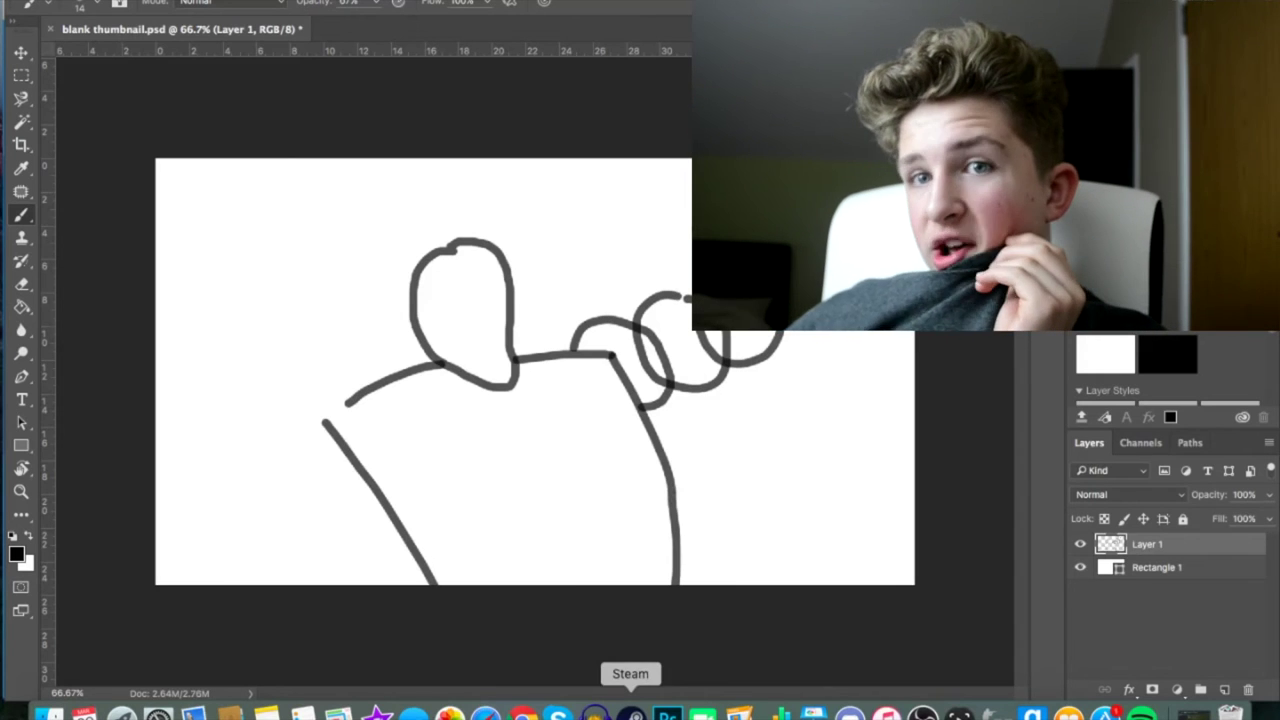
left_click(523, 714)
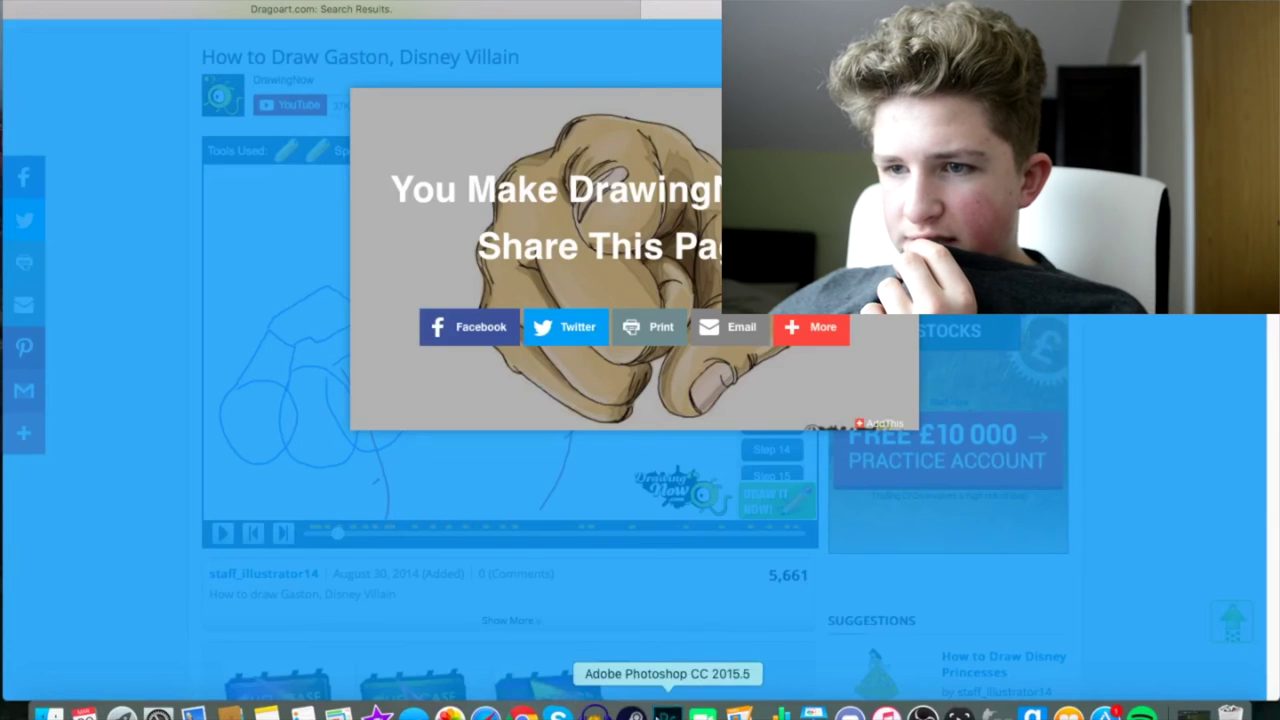
left_click(668, 714)
left_click_drag(379, 531, 261, 428)
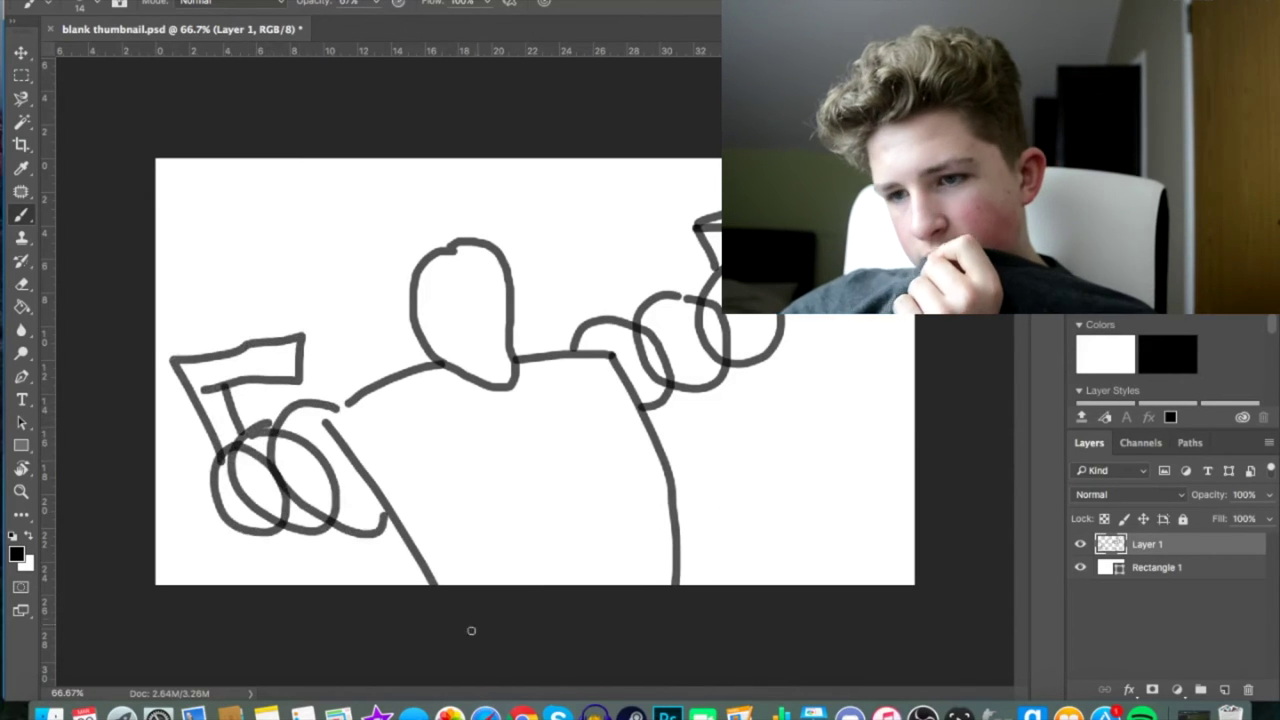
Check the finished Gaston in the tutorial, then draw his hair and the pointed shirt collar in Photoshop.
left_click(523, 714)
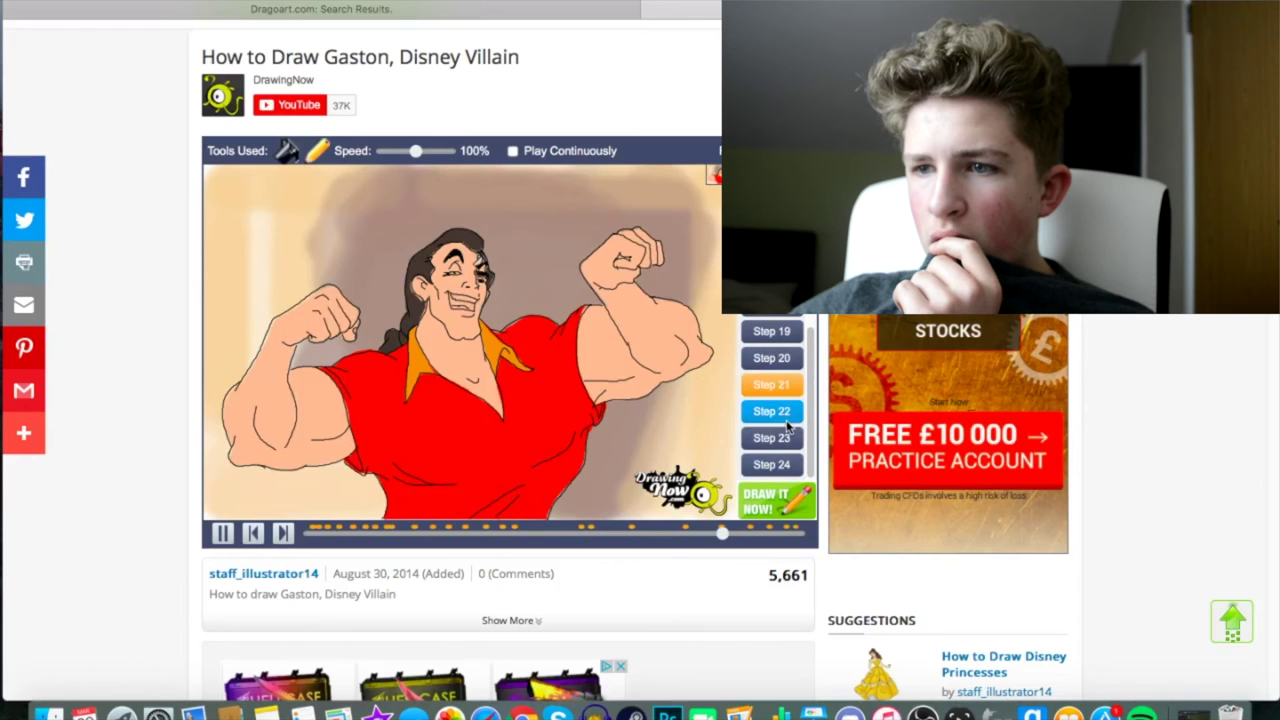
scroll(510, 400, "down", 2)
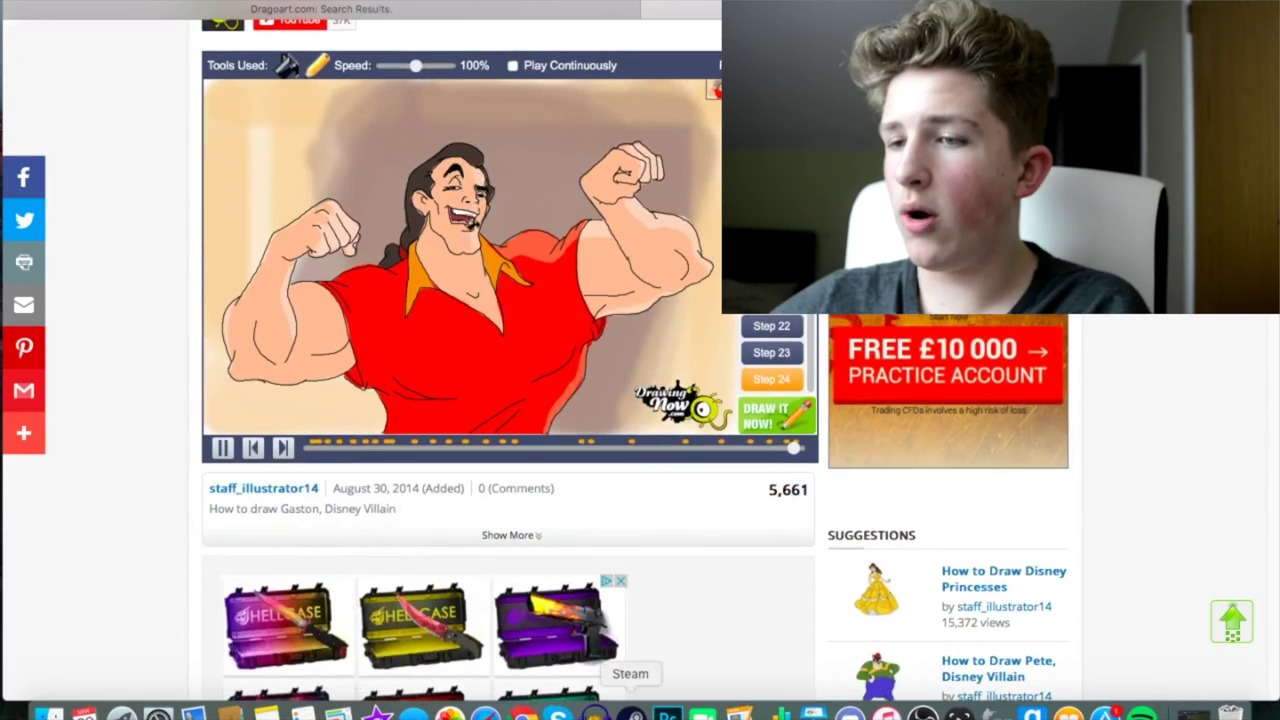
left_click(668, 713)
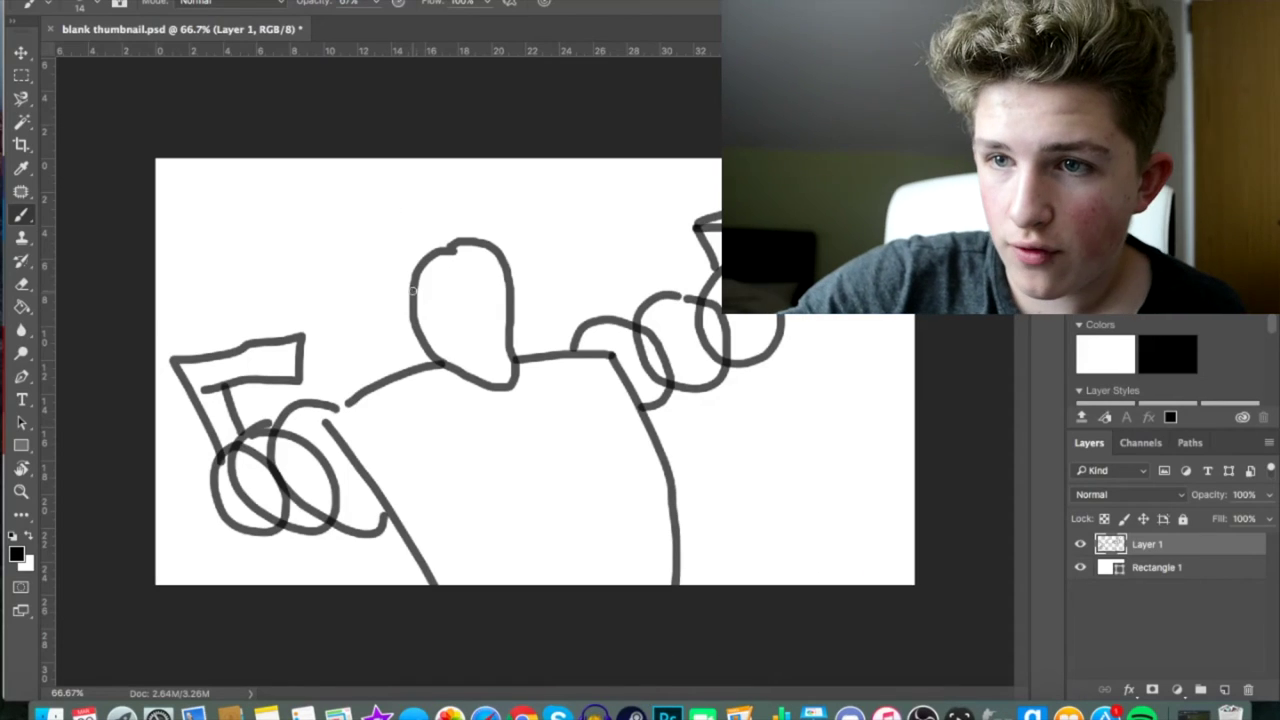
mouse_move(445, 258)
left_mouse_down()
mouse_move(413, 366)
mouse_move(385, 301)
mouse_move(383, 340)
left_mouse_up()
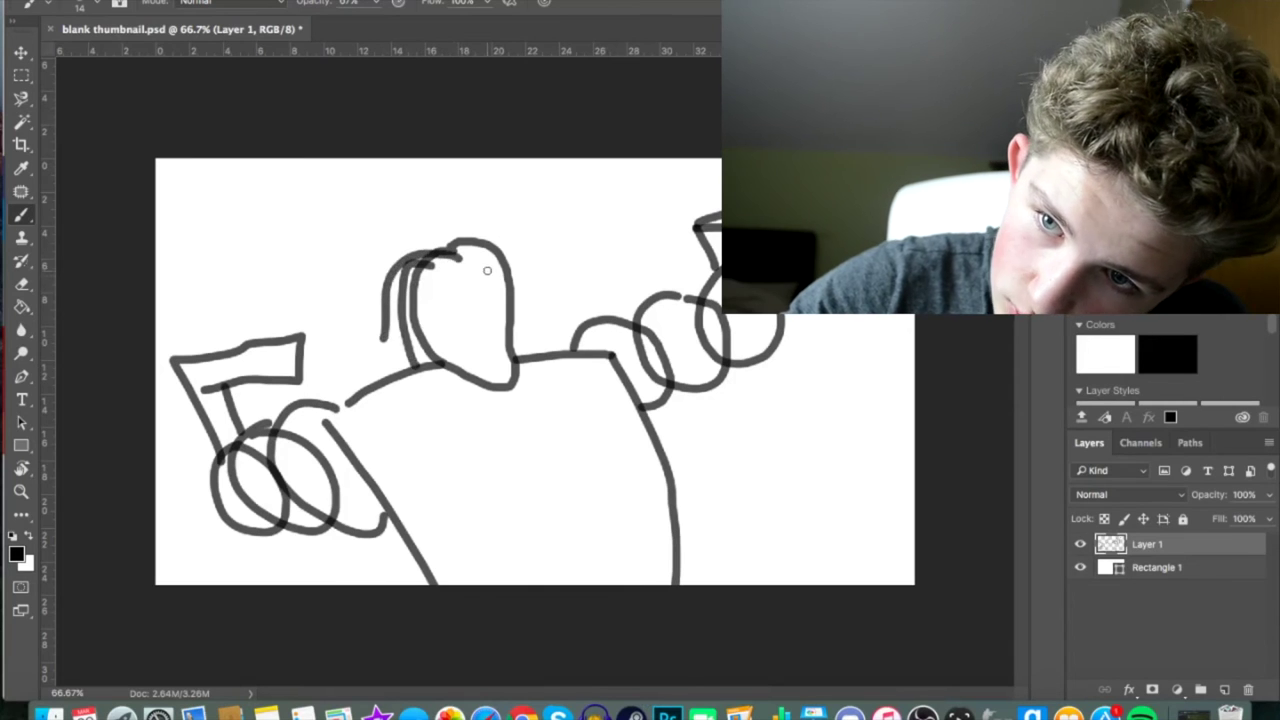
left_click_drag(405, 240, 376, 345)
mouse_move(462, 214)
left_mouse_down()
mouse_move(506, 272)
mouse_move(369, 362)
mouse_move(492, 472)
left_mouse_up()
left_click_drag(512, 362, 517, 483)
mouse_move(522, 370)
left_mouse_down()
mouse_move(548, 384)
mouse_move(513, 466)
left_mouse_up()
left_click_drag(440, 372, 480, 446)
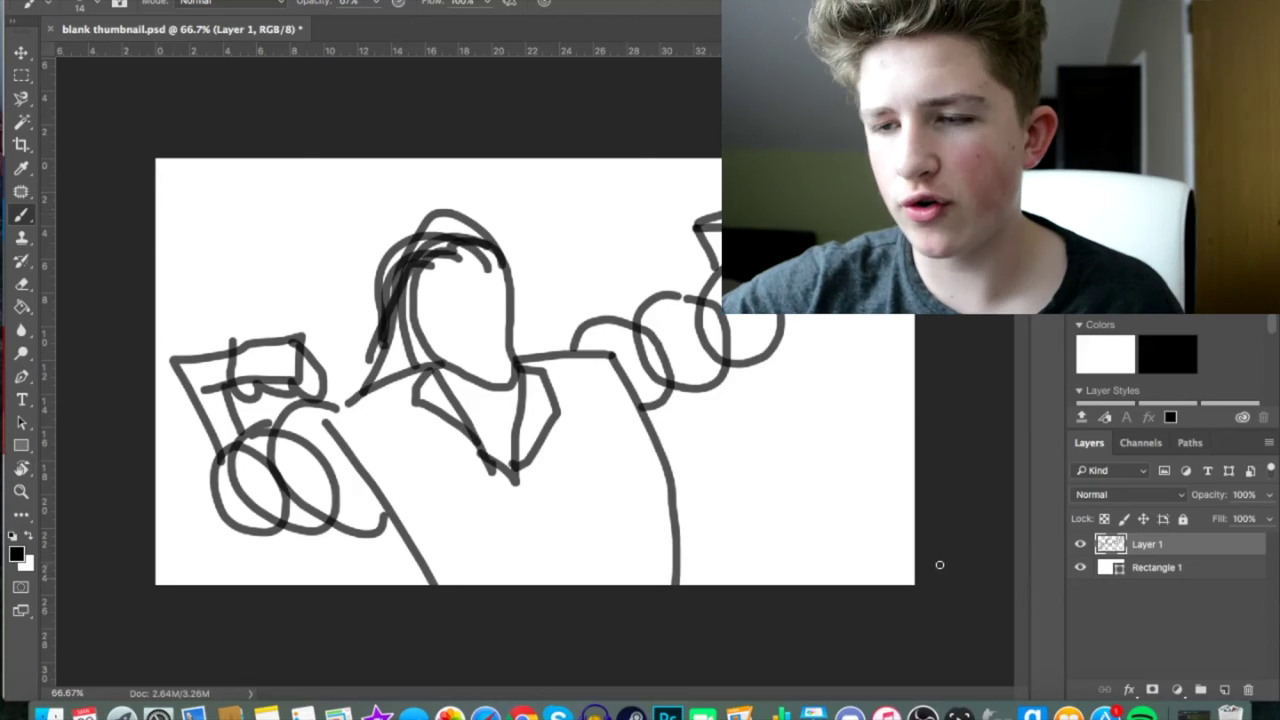
Refine the raised hand with fingers and add muscle lines to the circles of both arms.
mouse_move(572, 350)
left_mouse_down()
mouse_move(644, 350)
mouse_move(637, 318)
mouse_move(706, 300)
left_mouse_up()
mouse_move(616, 340)
left_mouse_down()
mouse_move(641, 366)
mouse_move(672, 350)
left_mouse_up()
left_click_drag(300, 462, 318, 492)
left_click_drag(362, 470, 376, 500)
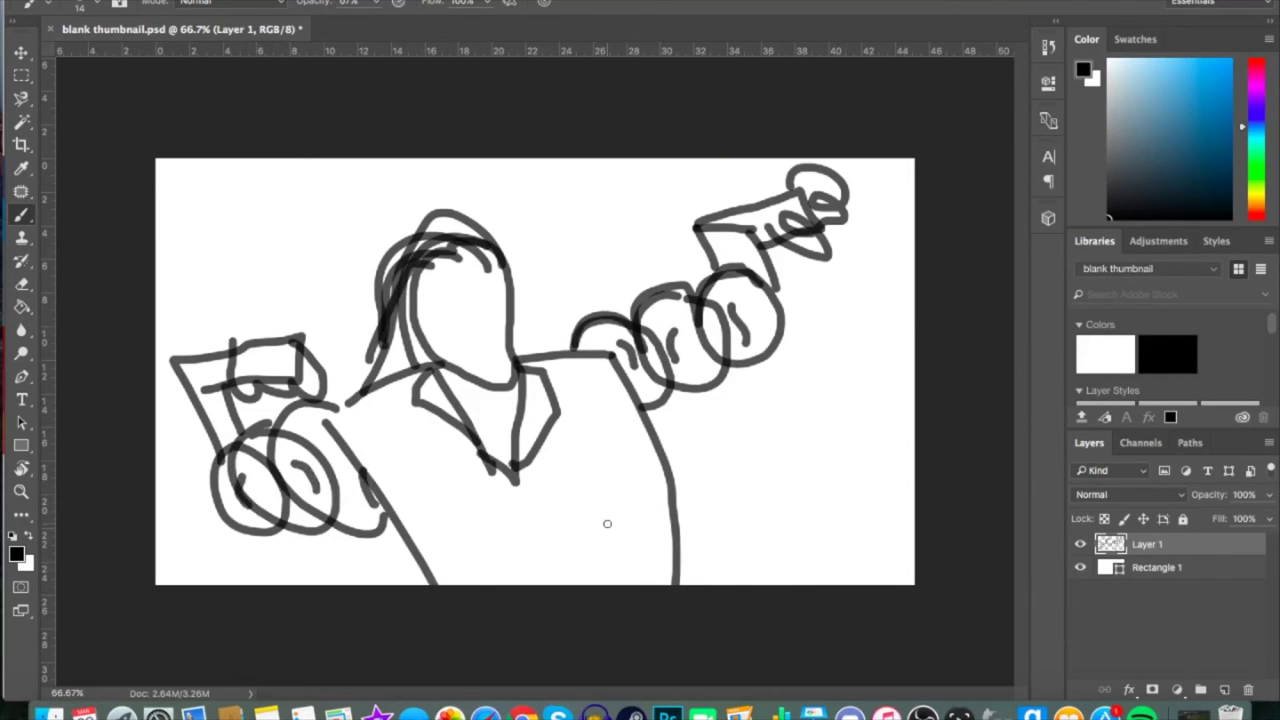
Draw two curved lines and the abdominal muscle lines on the torso, and add eyes, nose and mouth to the face.
left_click_drag(441, 494, 484, 578)
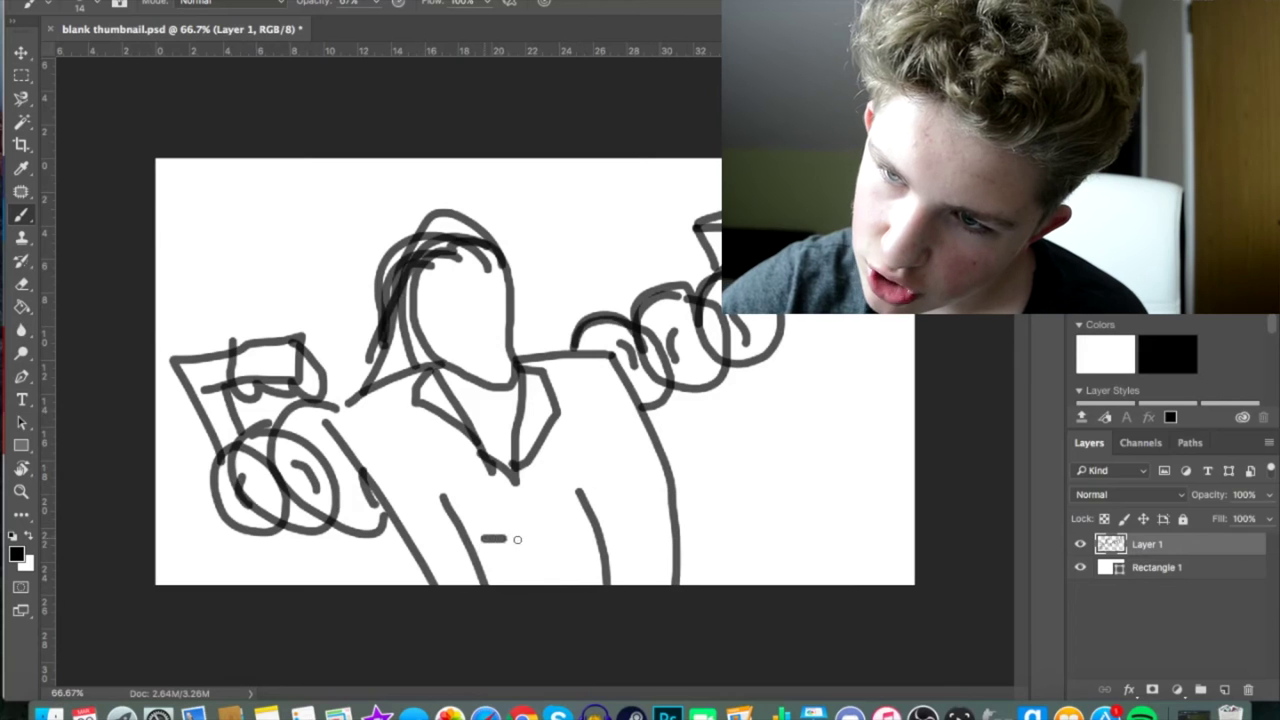
left_click_drag(522, 512, 519, 578)
left_click_drag(490, 549, 514, 550)
left_click_drag(500, 560, 518, 561)
left_click_drag(512, 569, 534, 571)
left_click_drag(546, 549, 568, 549)
left_click_drag(564, 571, 586, 574)
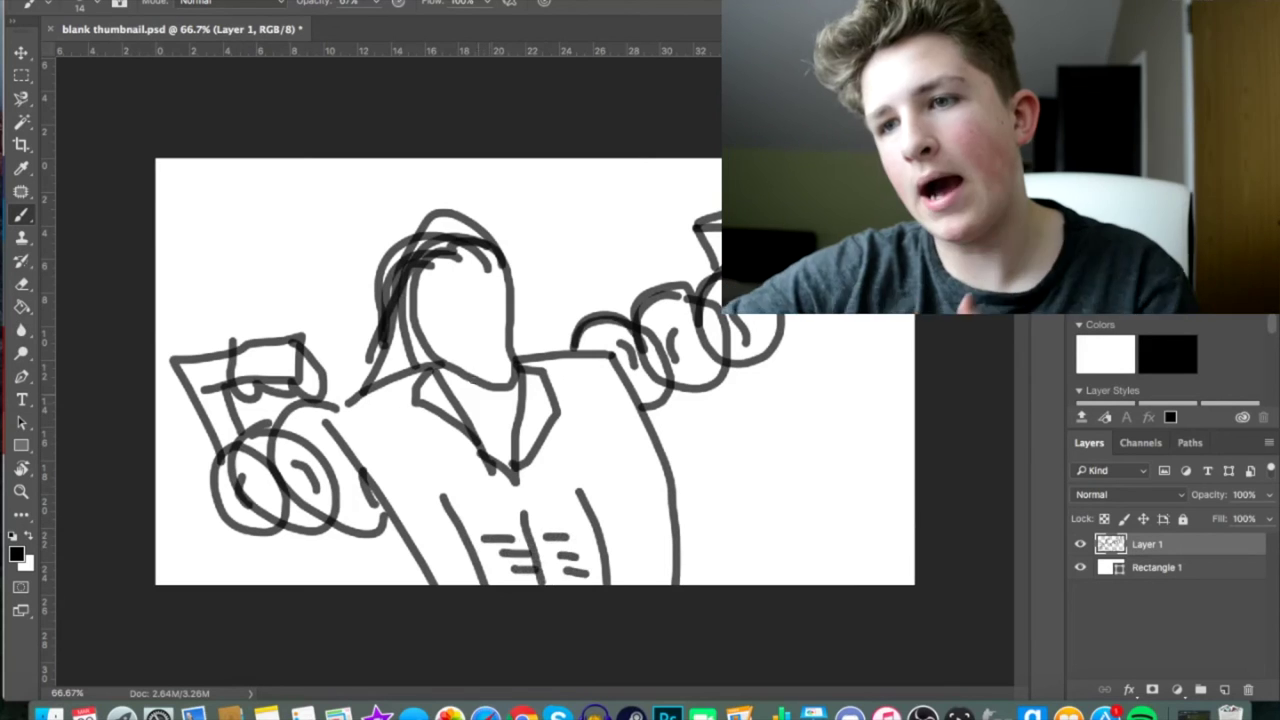
right_click(448, 303)
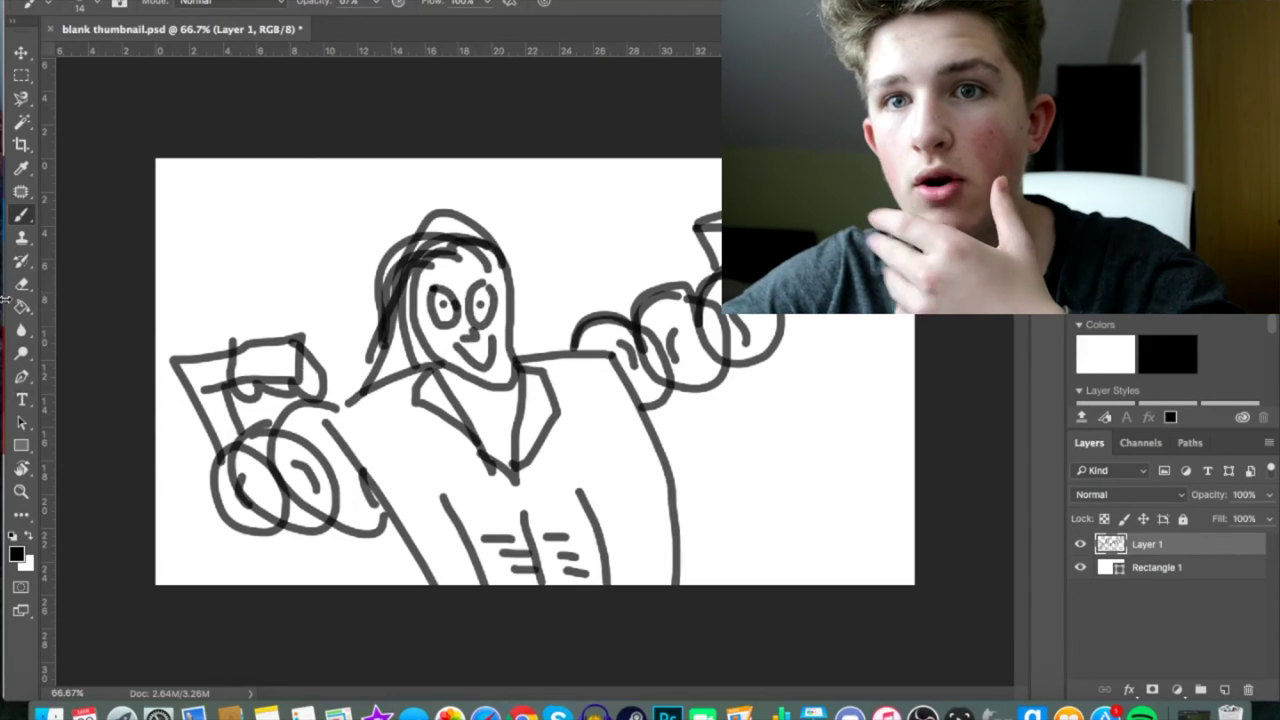
Fill Gaston's shirt with red using the Paint Bucket and colour the outline at the shoulder.
left_click(381, 466)
left_click(337, 407, "alt")
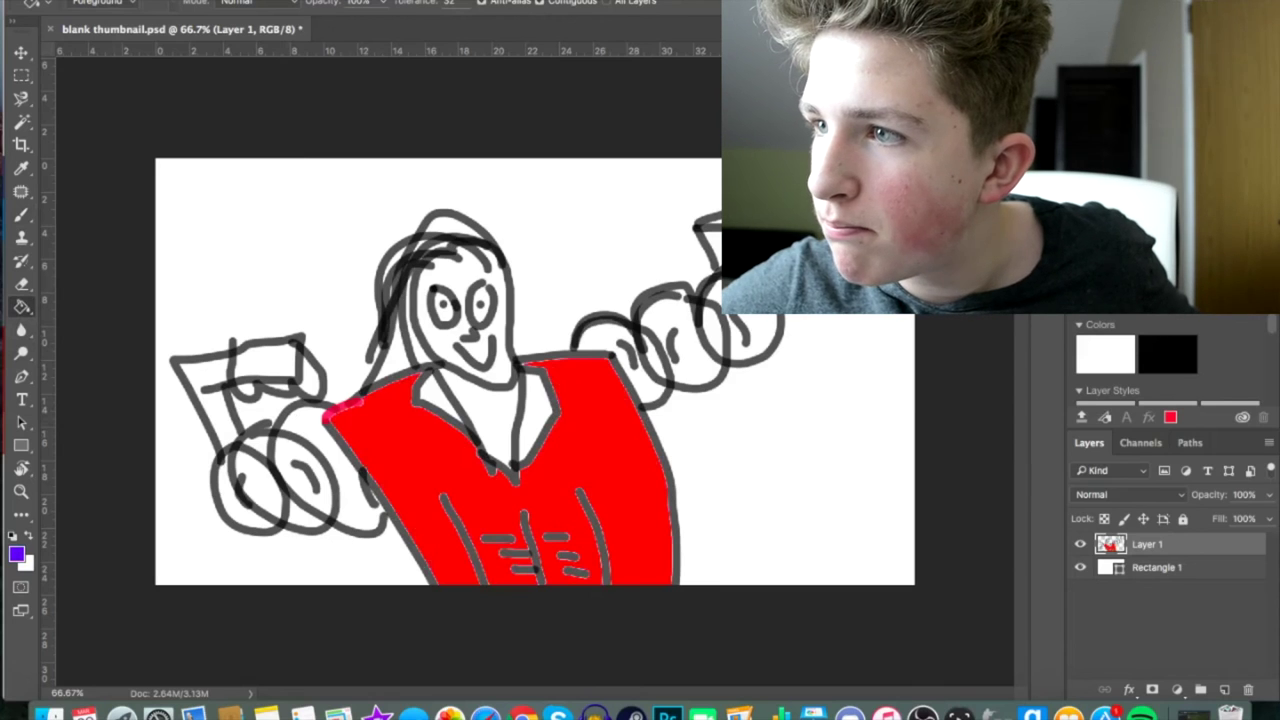
Choose a lime green and fill Gaston's neck, face and the upper circles of his raised arm.
left_click_drag(1256, 165, 1262, 190)
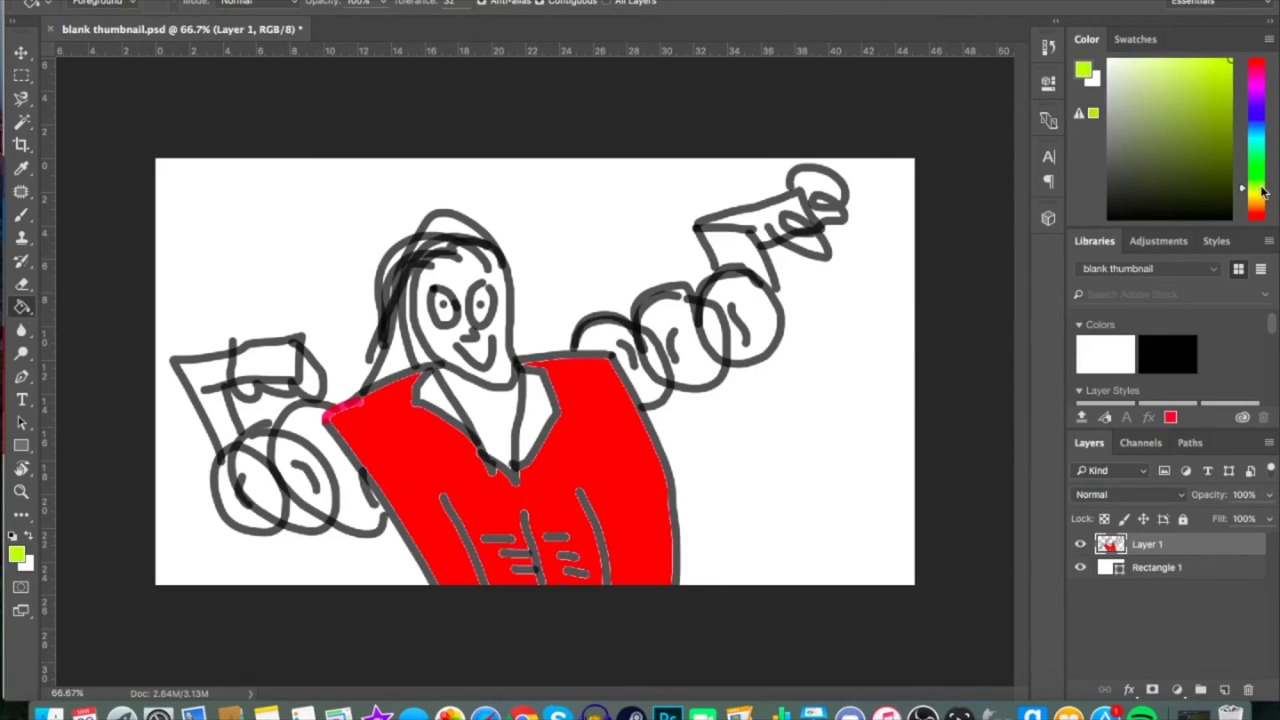
left_click(487, 418)
left_click(443, 335)
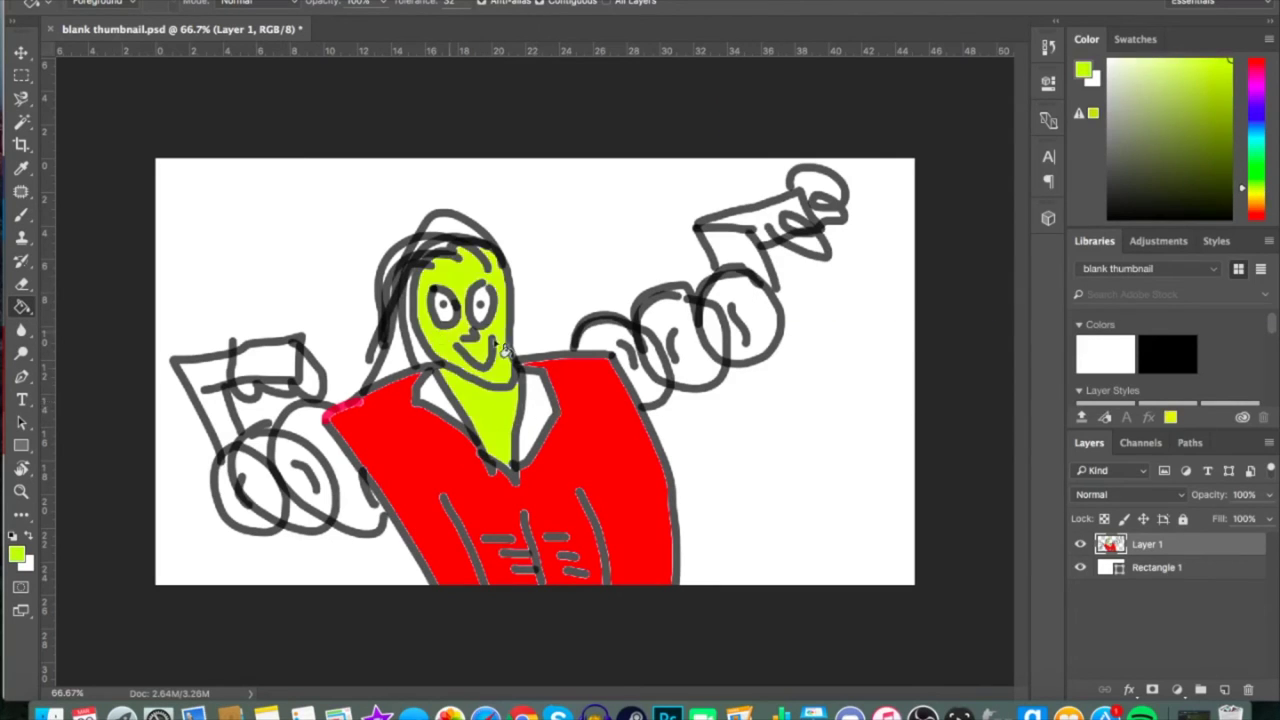
left_click(622, 355)
left_click(665, 342)
left_click(735, 322)
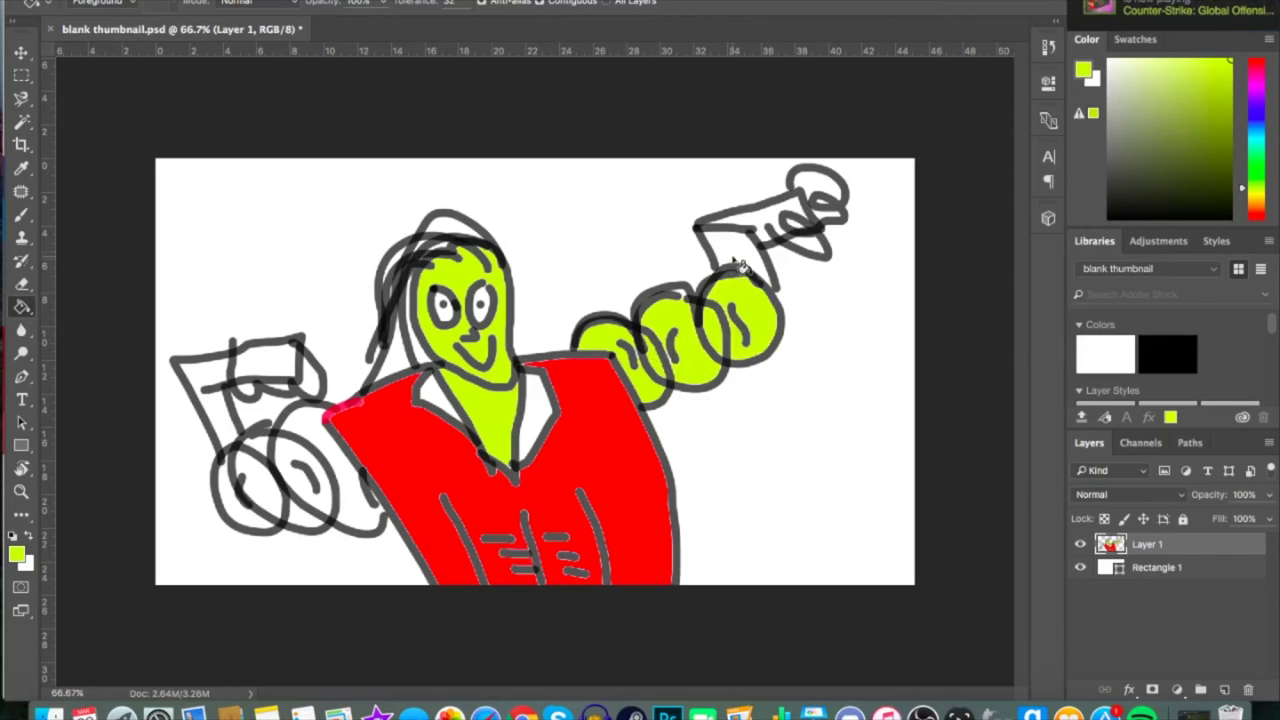
Fill the raised forearm and hand with lime green, undoing any fill that recolours the black outlines.
left_click(800, 240)
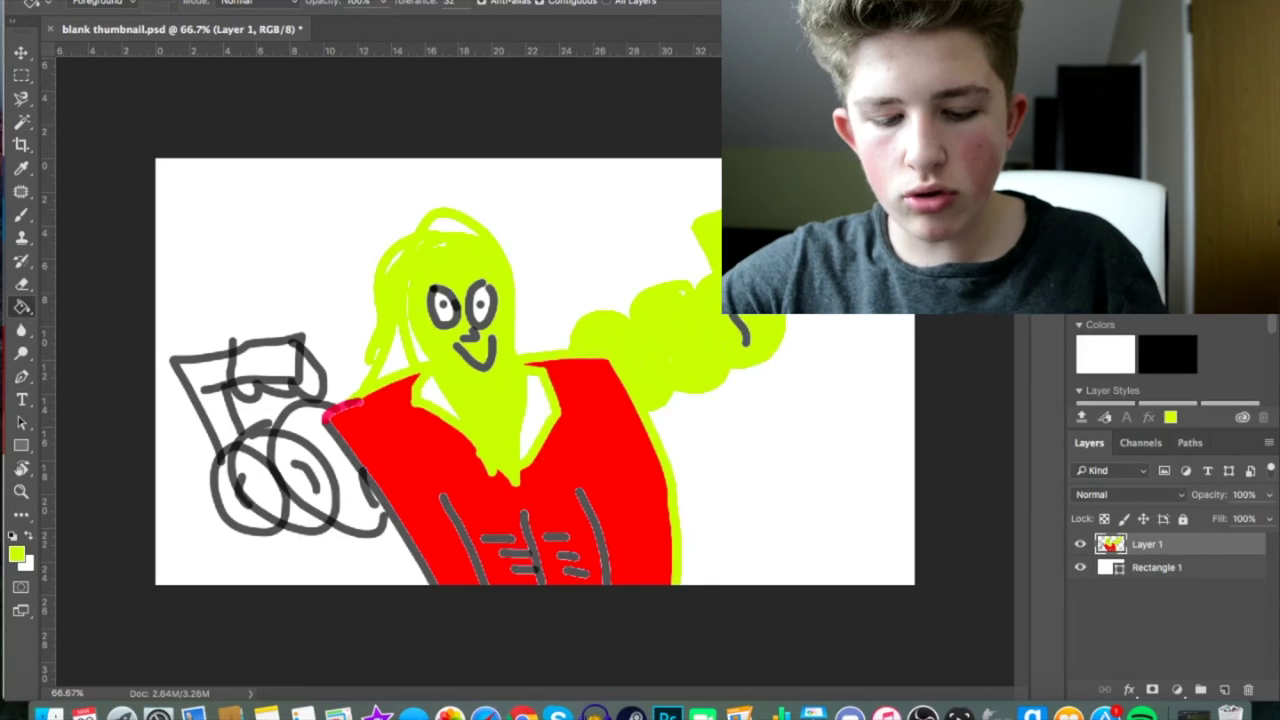
key("ctrl+z")
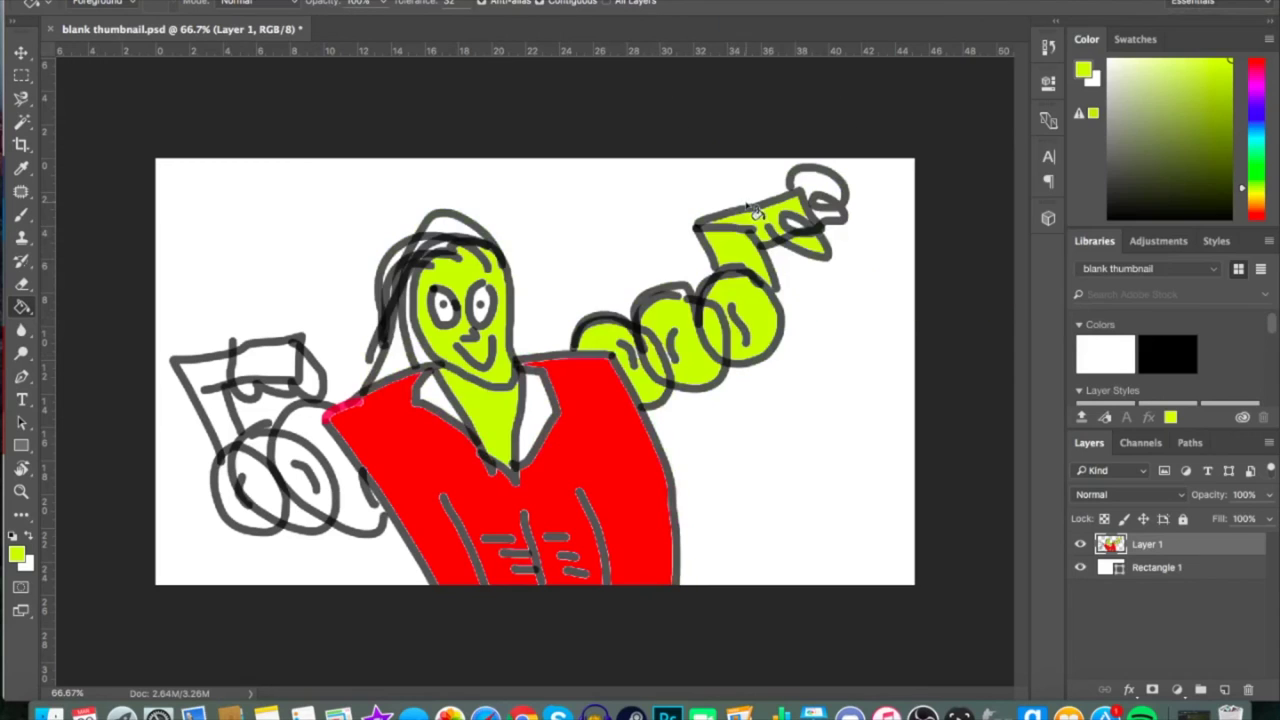
left_click(830, 210)
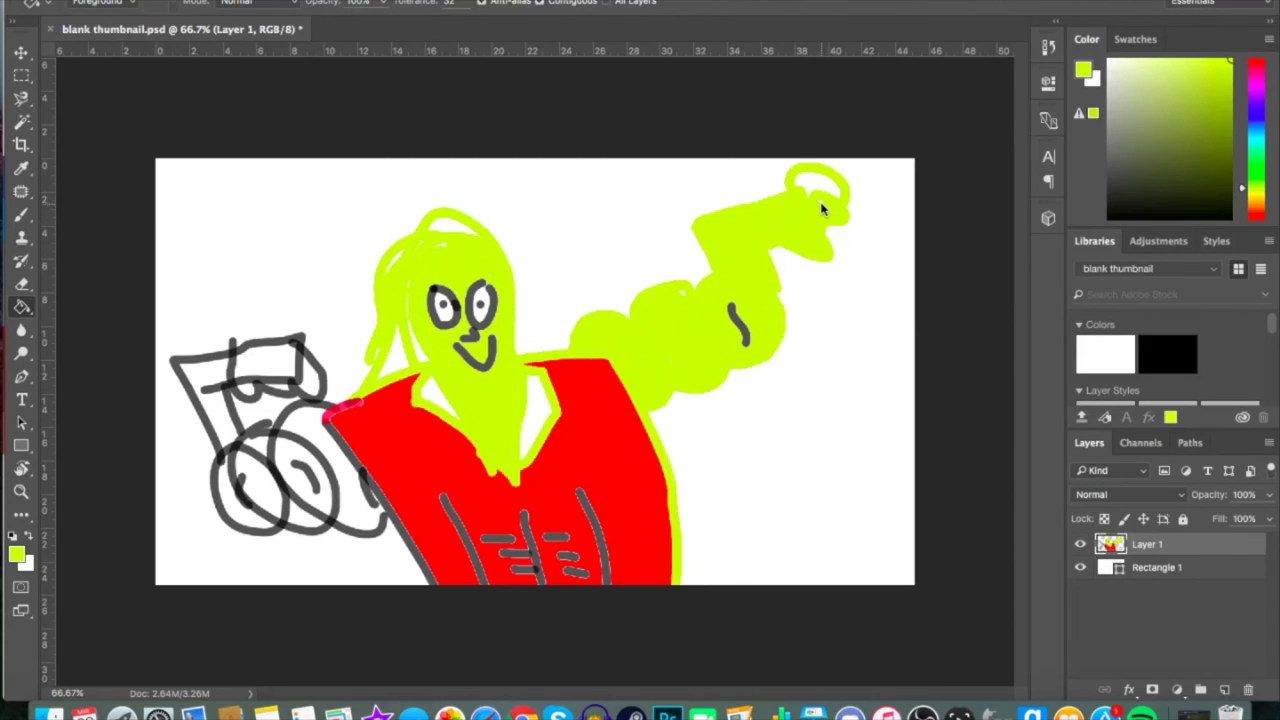
key("ctrl+z")
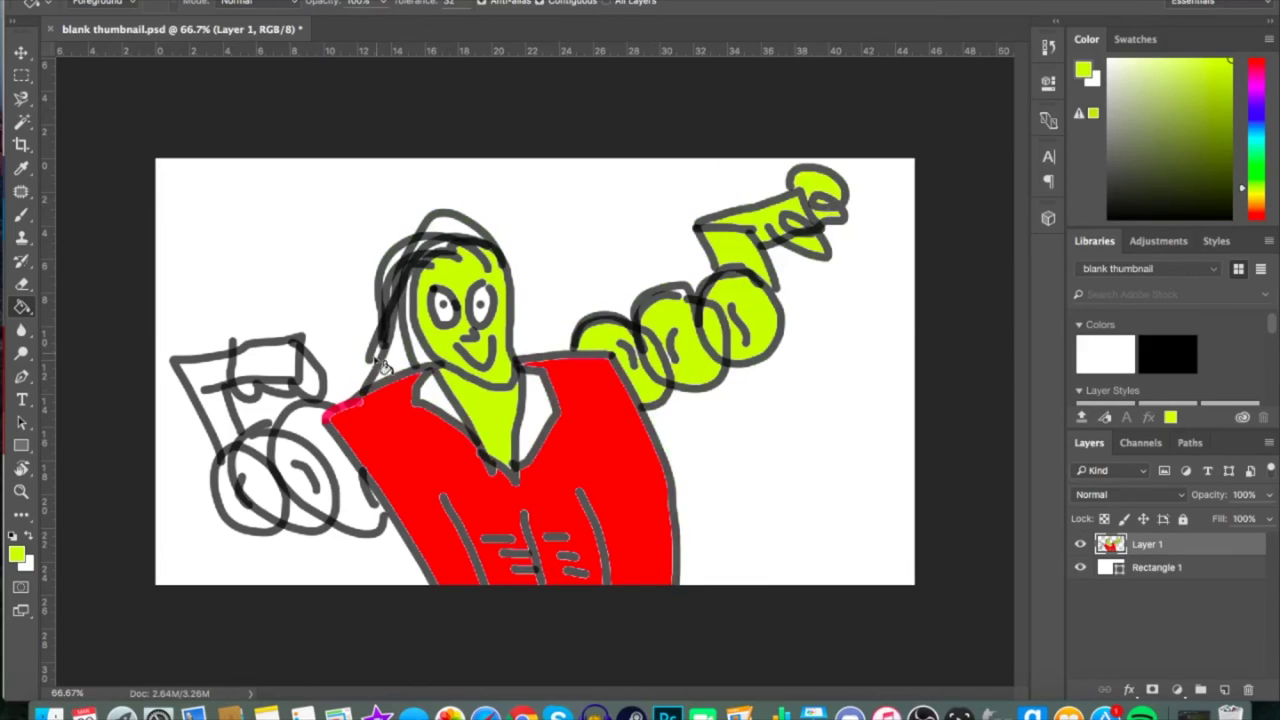
Fill the circles, forearm and hand of Gaston's lowered arm with lime green, undoing the last misplaced fill.
left_click(301, 461)
left_click(271, 466)
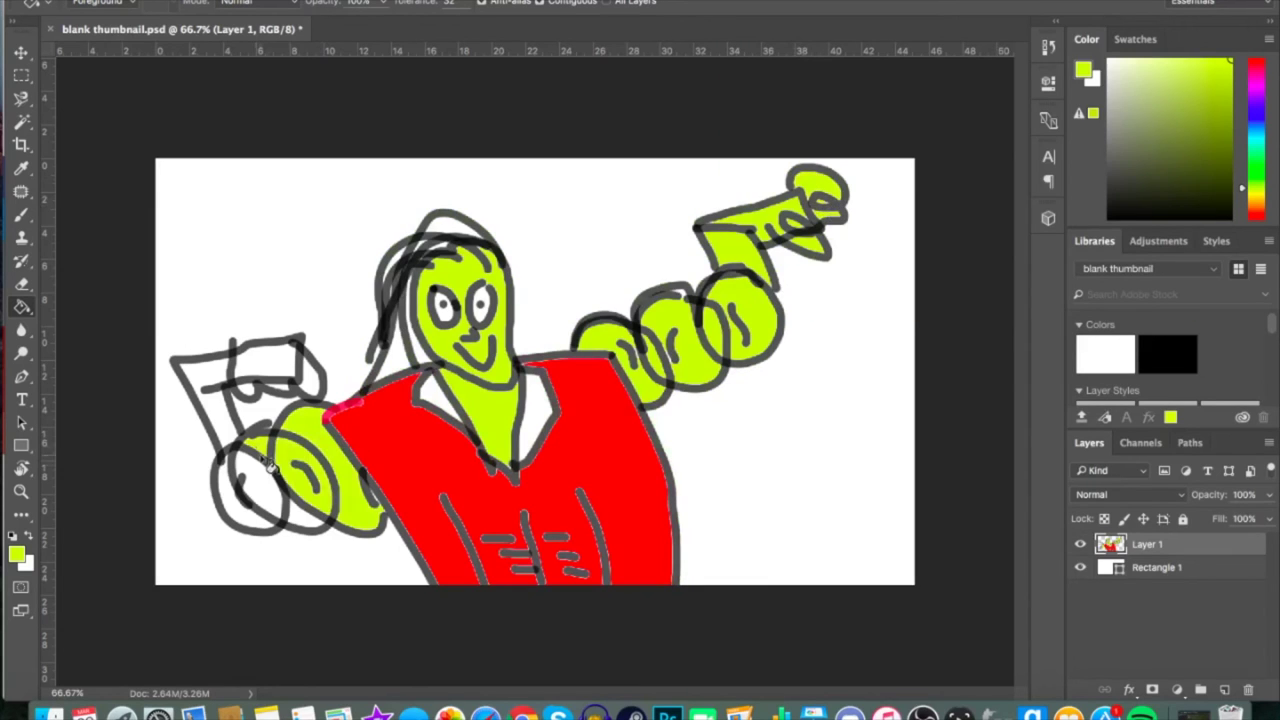
left_click(228, 420)
left_click(265, 362)
left_click(280, 383)
left_click(257, 396)
key("ctrl+z")
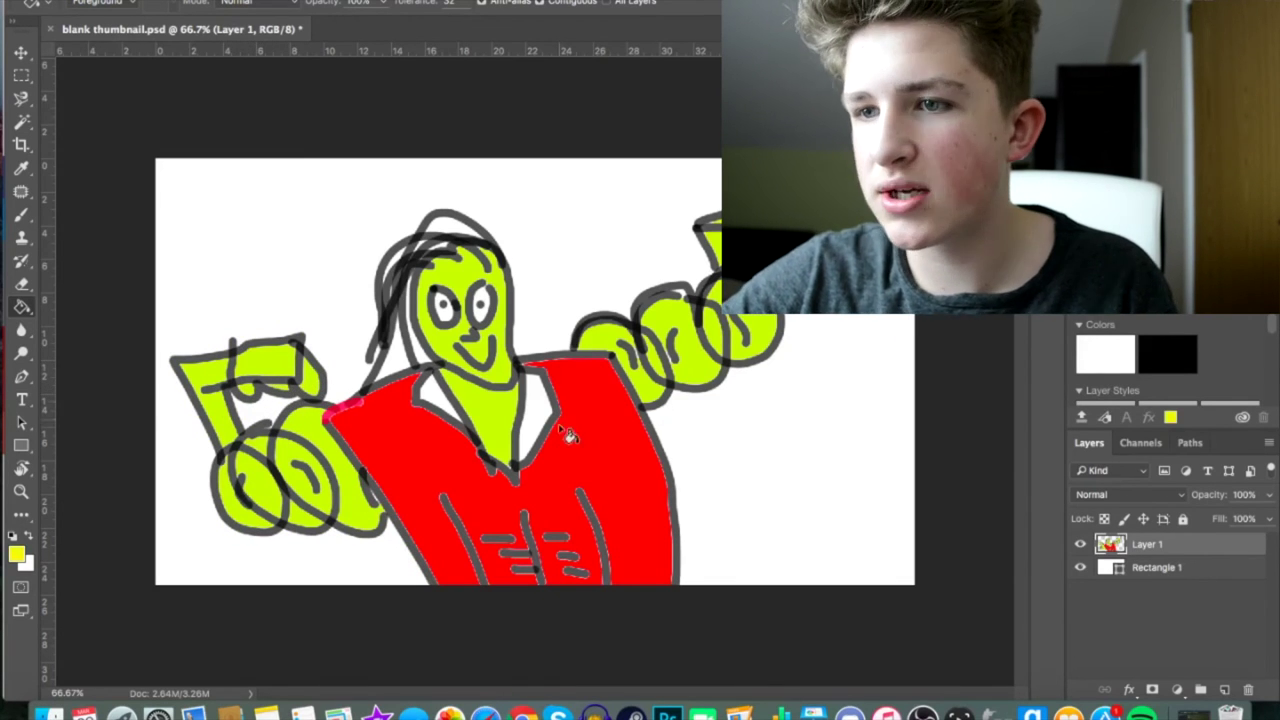
Fill the shirt collar with yellow and brush a yellow oval head with shoulder lines in the white area beside the torso.
left_click(553, 428)
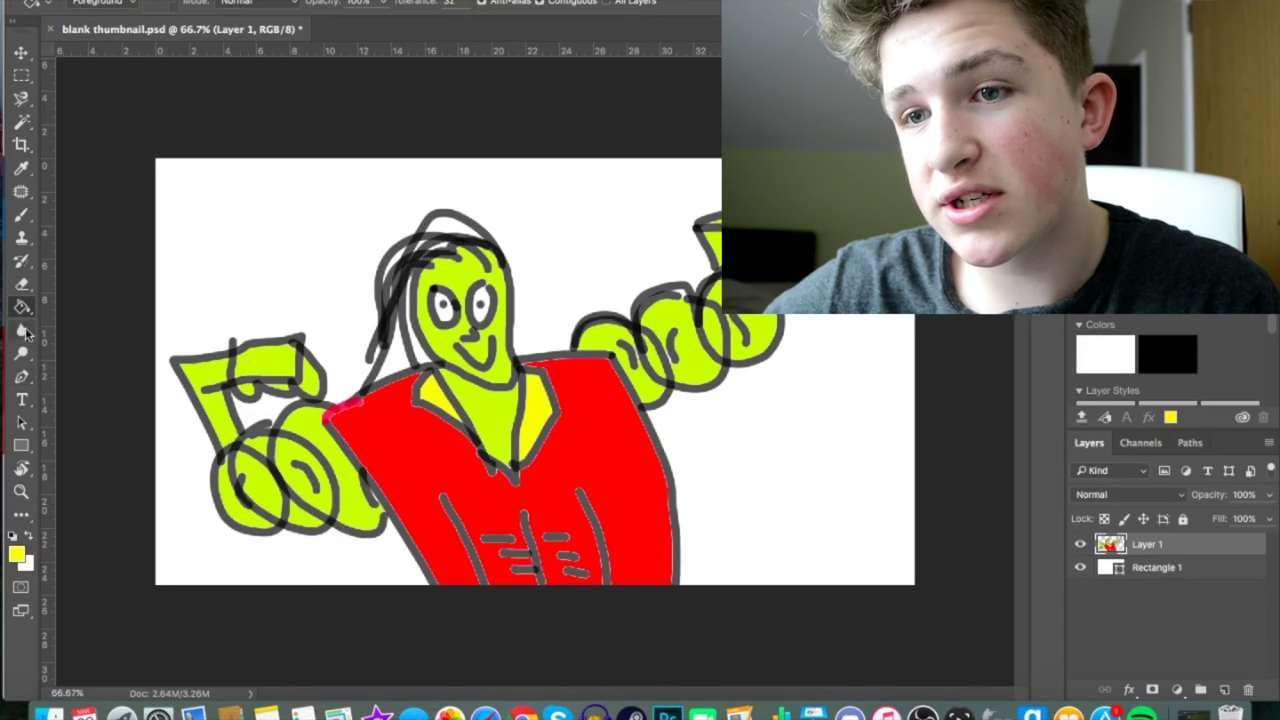
left_click(21, 214)
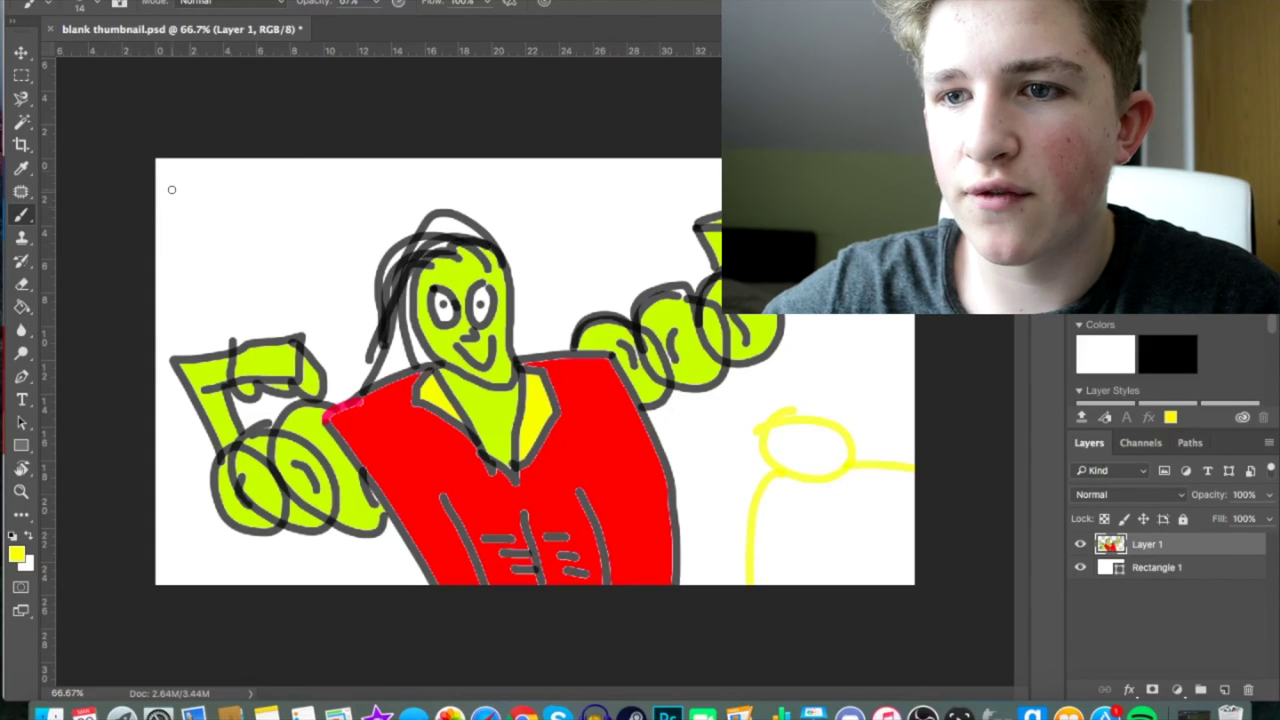
Switch to the Eraser for the yellow lines beside the torso and open its mode options.
key("e")
left_click(746, 526)
left_click(217, 9)
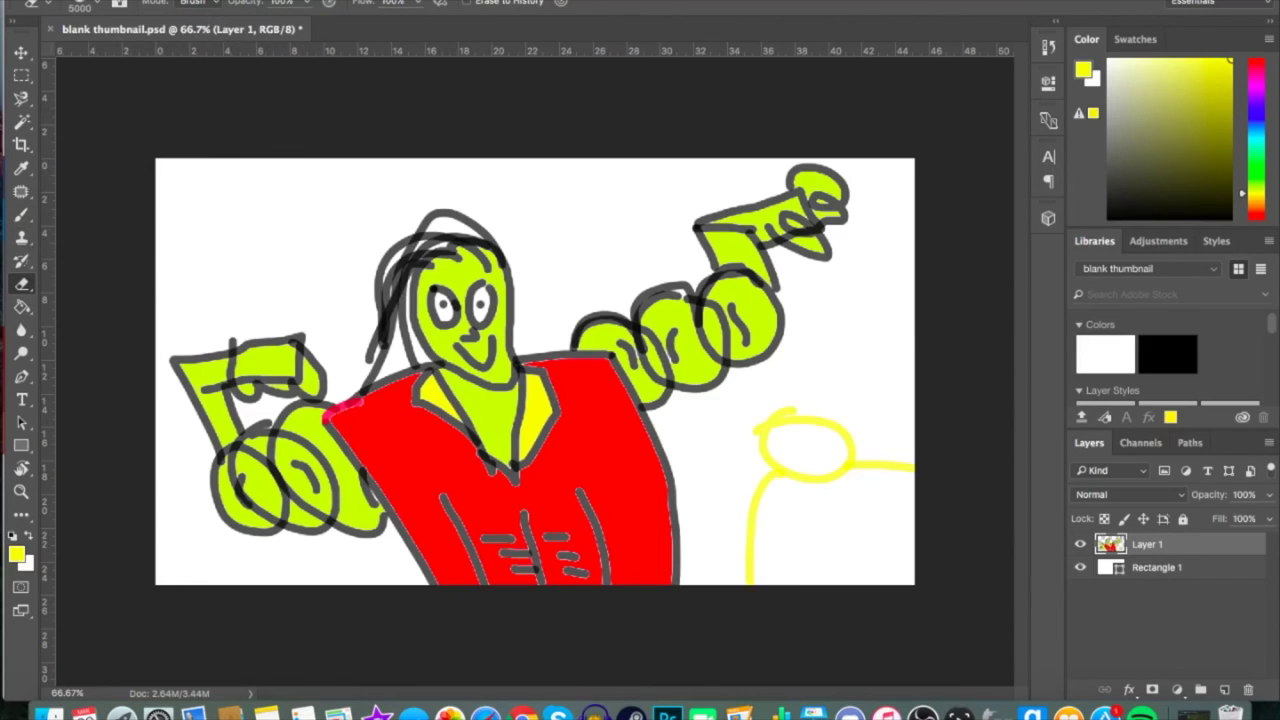